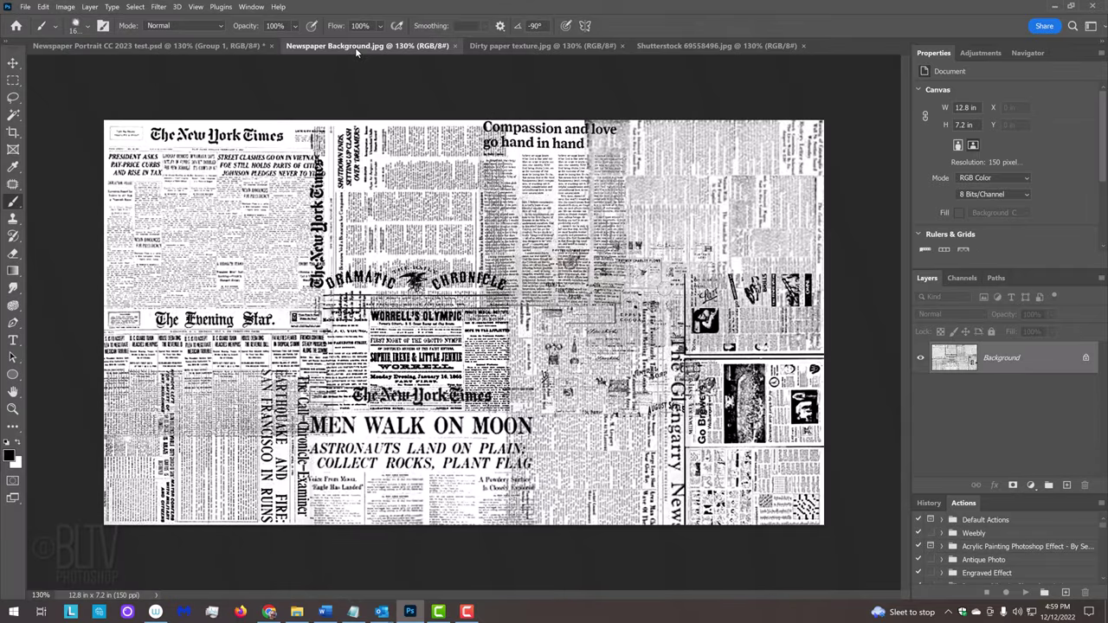
# Step: Switch to the Dirty paper texture.jpg document and clear its dark blot
pyautogui.click(530, 49)
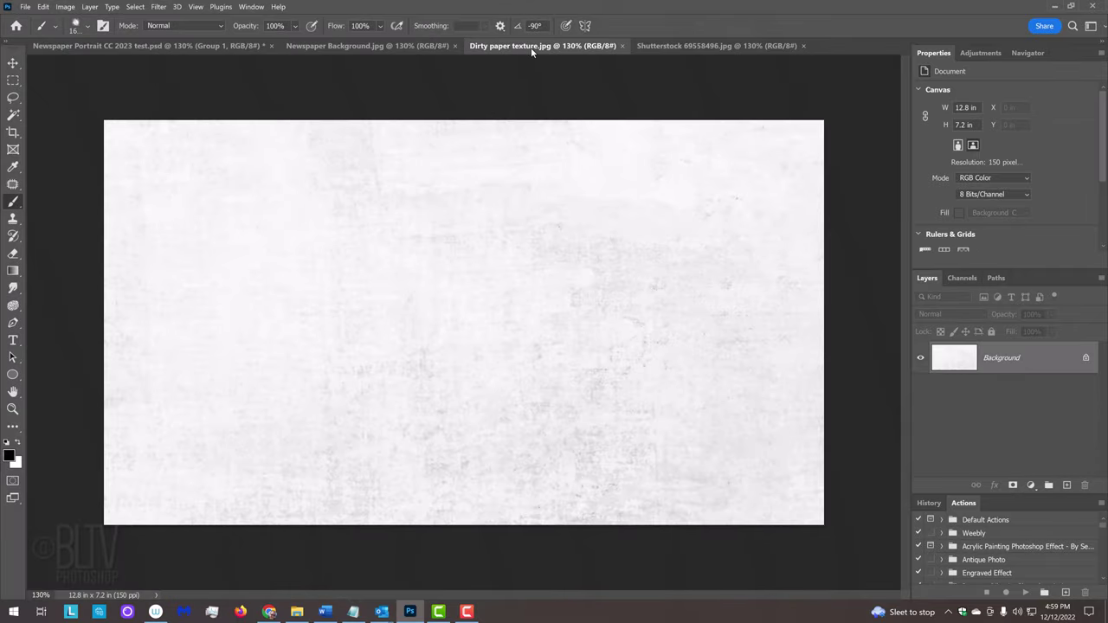
pyautogui.click(466, 323)
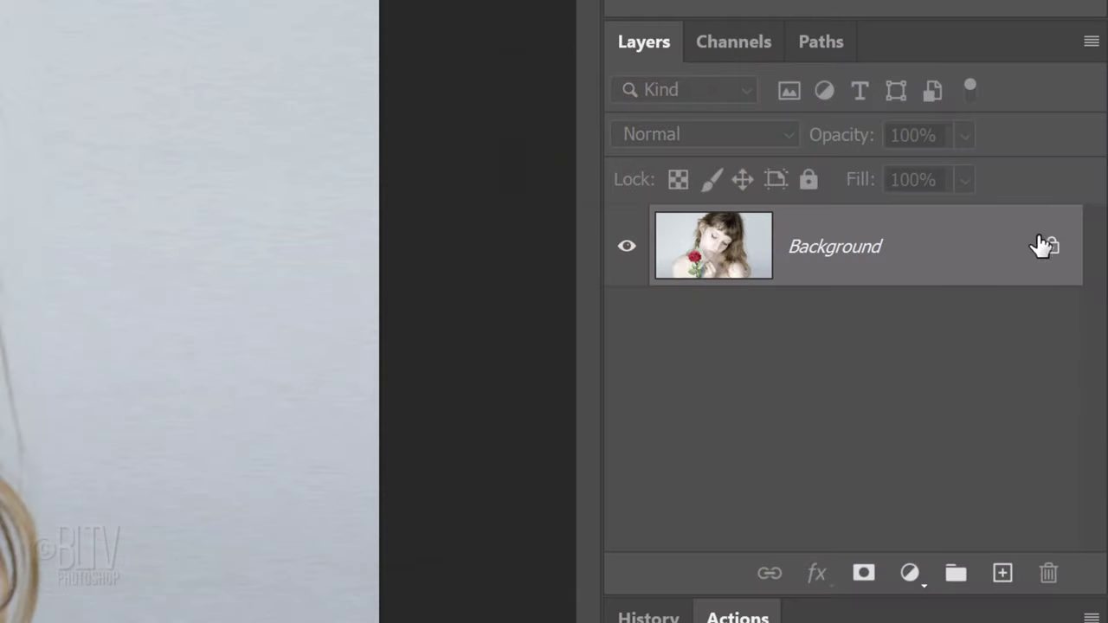
# Step: Unlock the portrait's Background layer and select the woman with the rose using Remove Background and Select Subject
pyautogui.click(1051, 245)
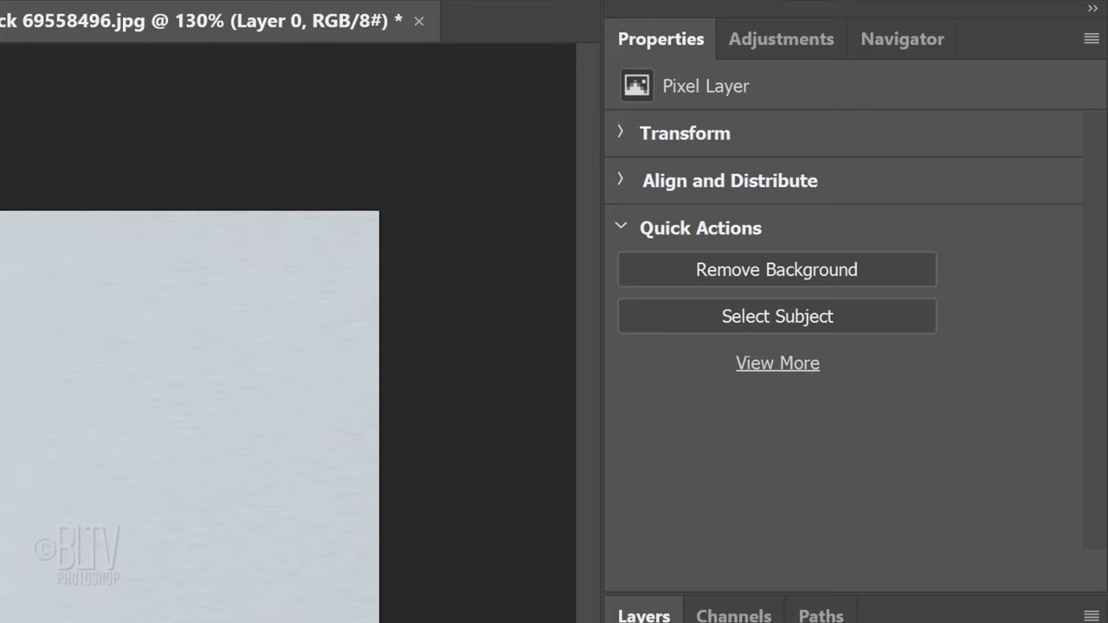
pyautogui.click(712, 270)
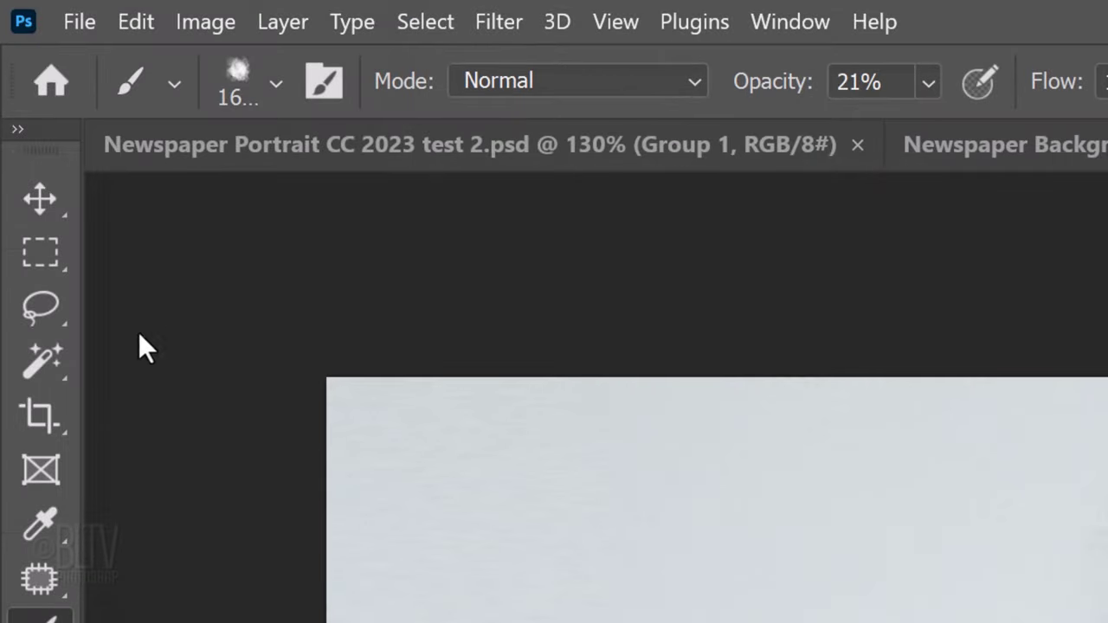
pyautogui.click(41, 359)
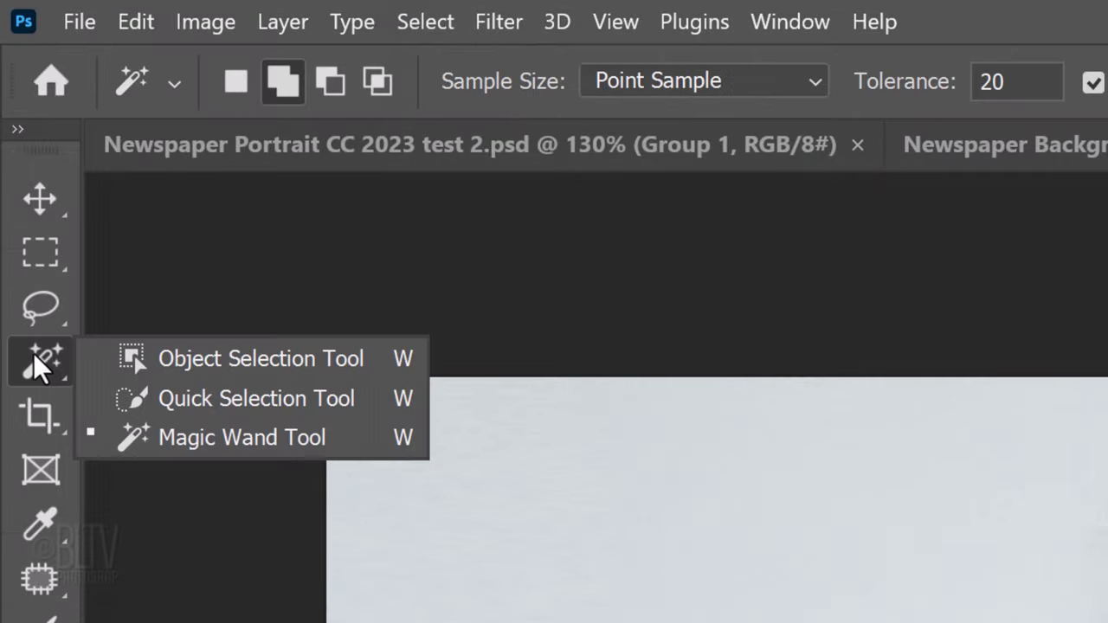
pyautogui.click(220, 397)
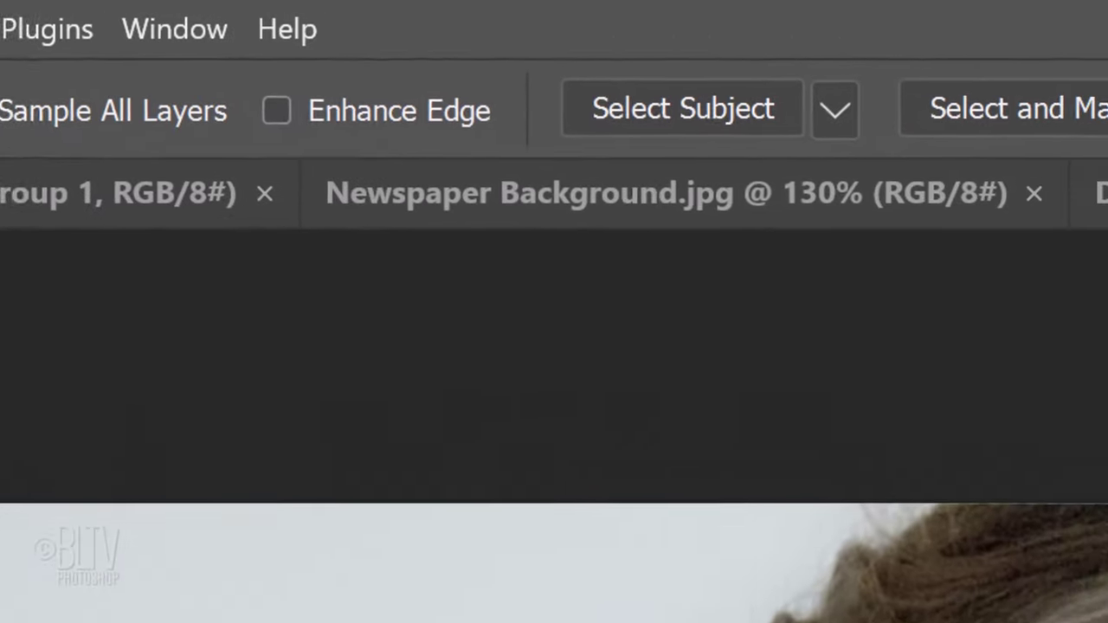
pyautogui.click(891, 99)
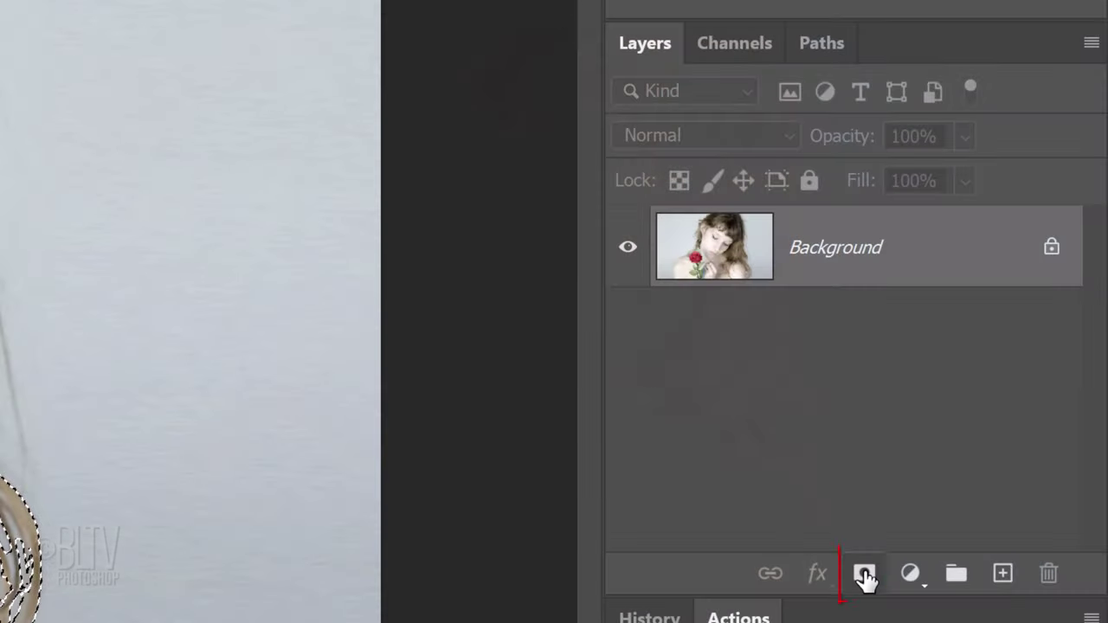
# Step: Mask out the backdrop and drop the portrait centred onto the Newspaper Background document
pyautogui.click(865, 574)
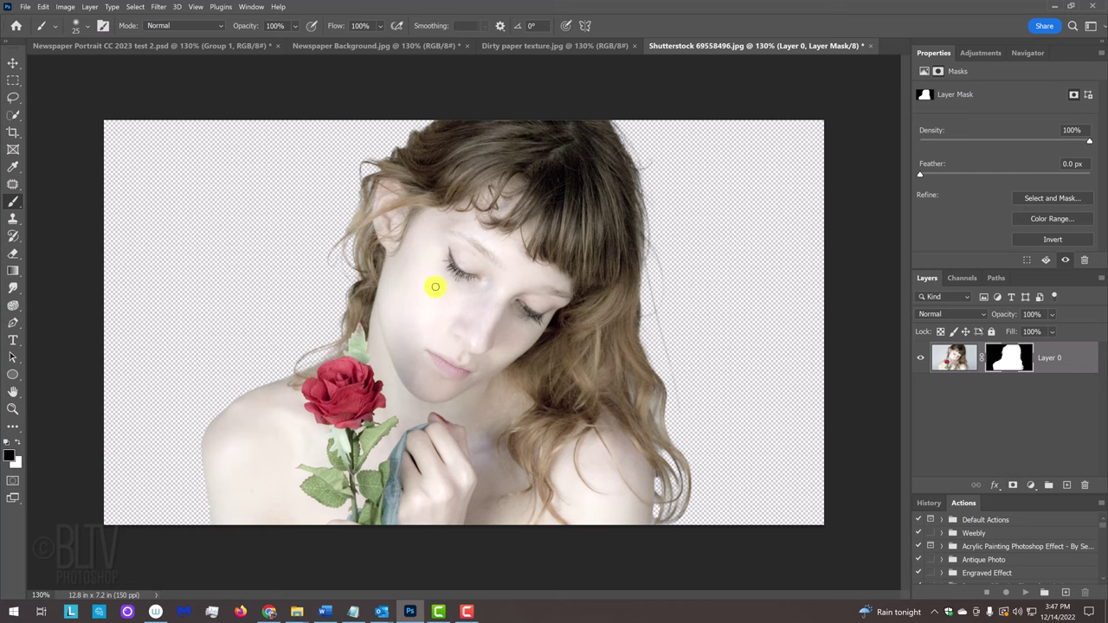
pyautogui.press('v')
pyautogui.moveTo(437, 290); pyautogui.dragTo(371, 50)
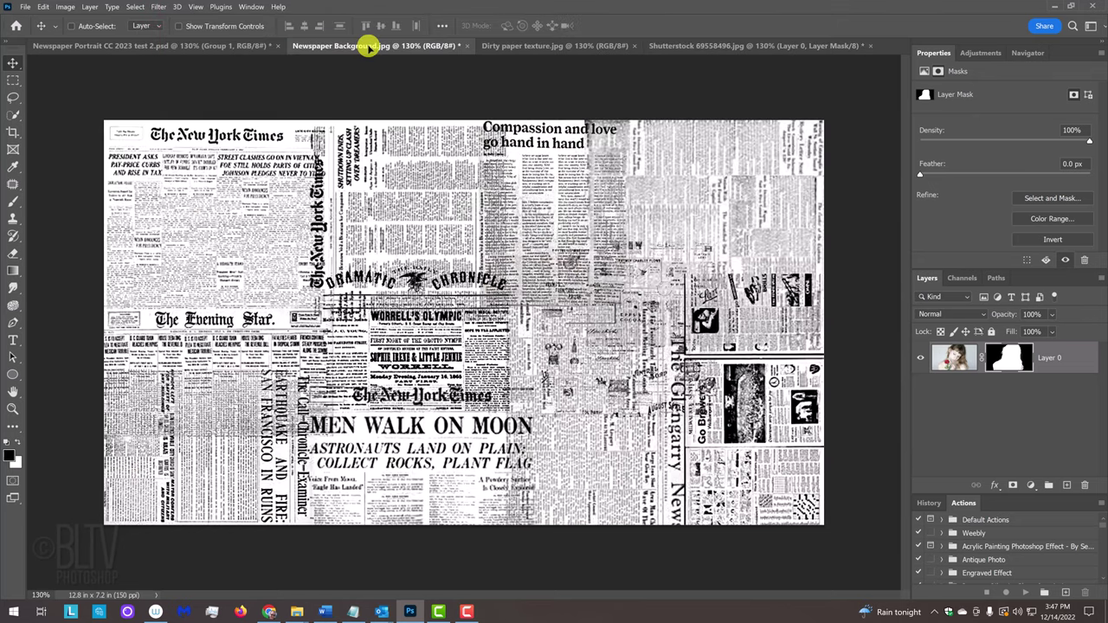
pyautogui.press('shift')
pyautogui.moveTo(371, 48); pyautogui.dragTo(465, 329)
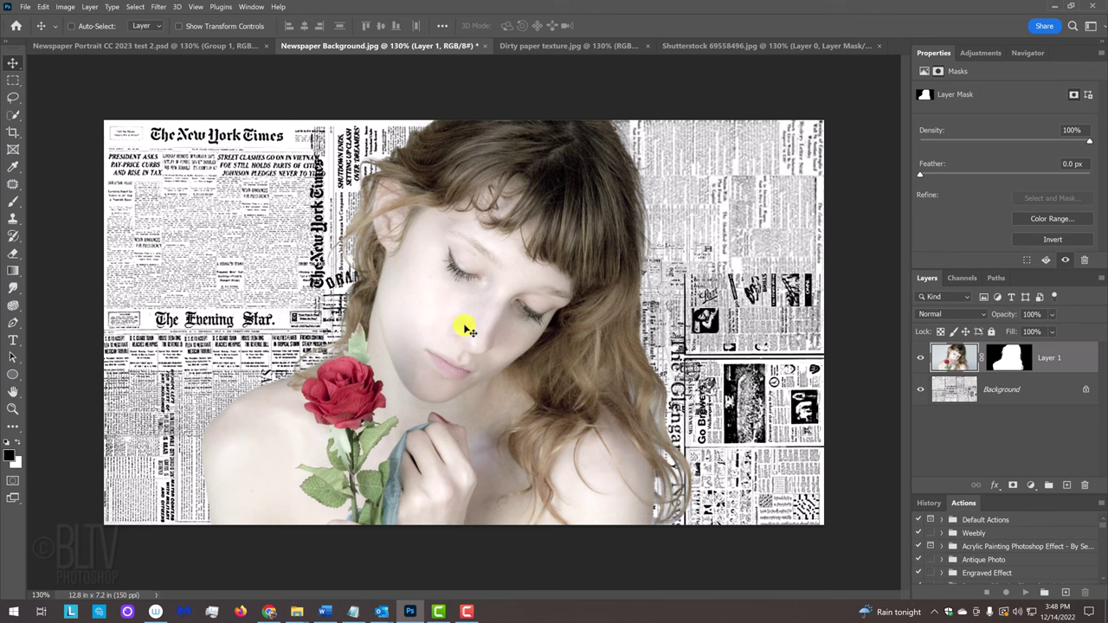
# Step: Preview resizing the portrait with Free Transform, commit it at 100%, and open the Layers panel menu
pyautogui.hotkey('ctrl', 't')
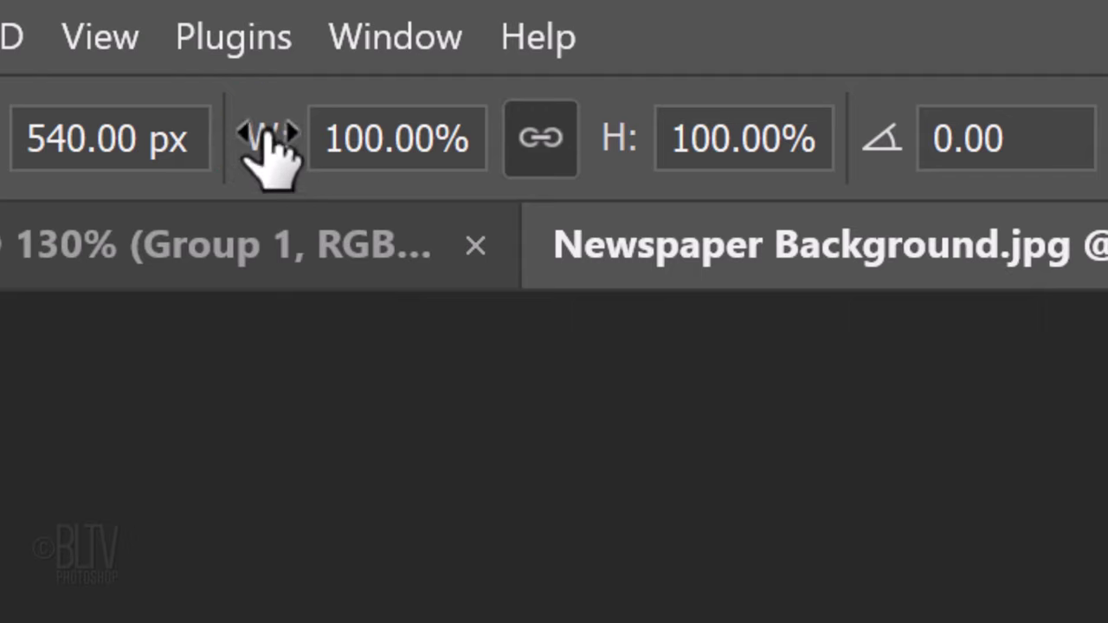
pyautogui.moveTo(268, 138); pyautogui.dragTo(493, 178)
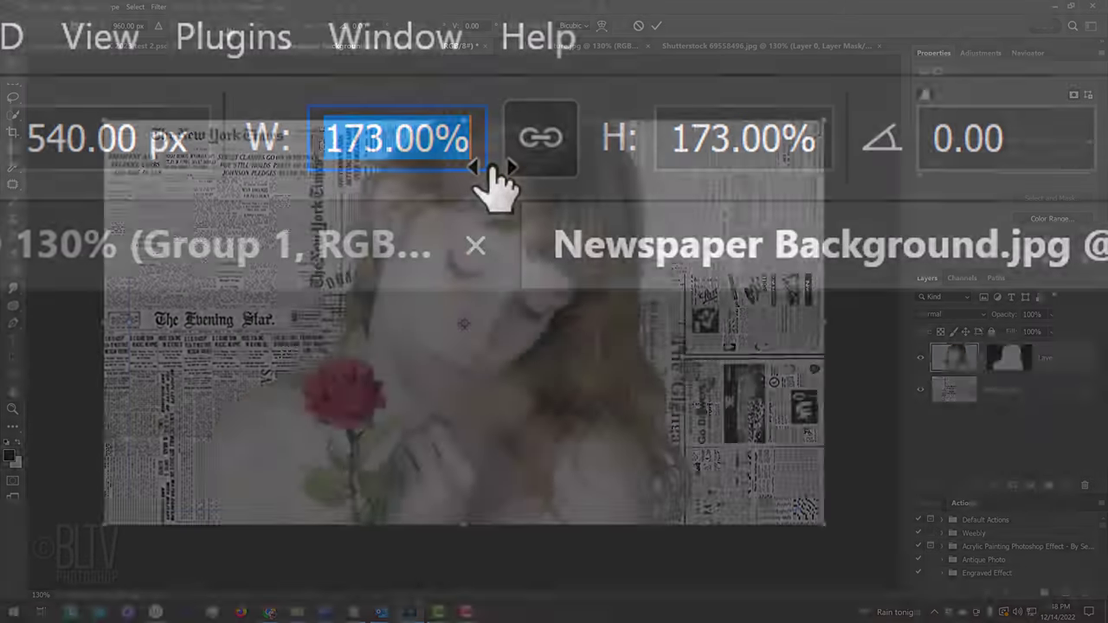
pyautogui.moveTo(265, 32); pyautogui.dragTo(228, 39)
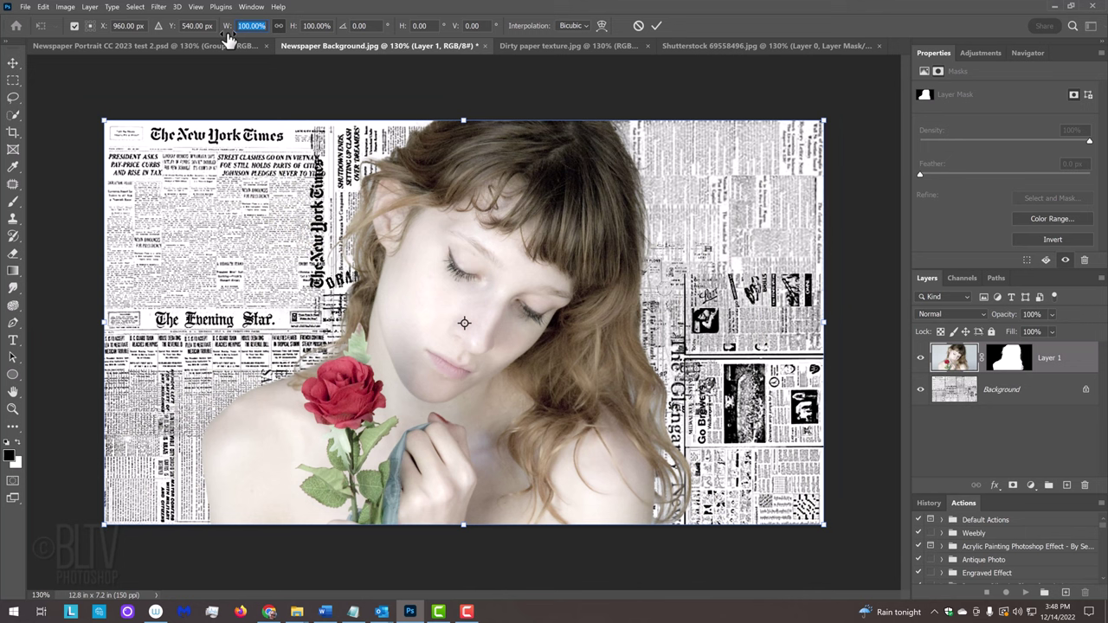
pyautogui.press('Return')
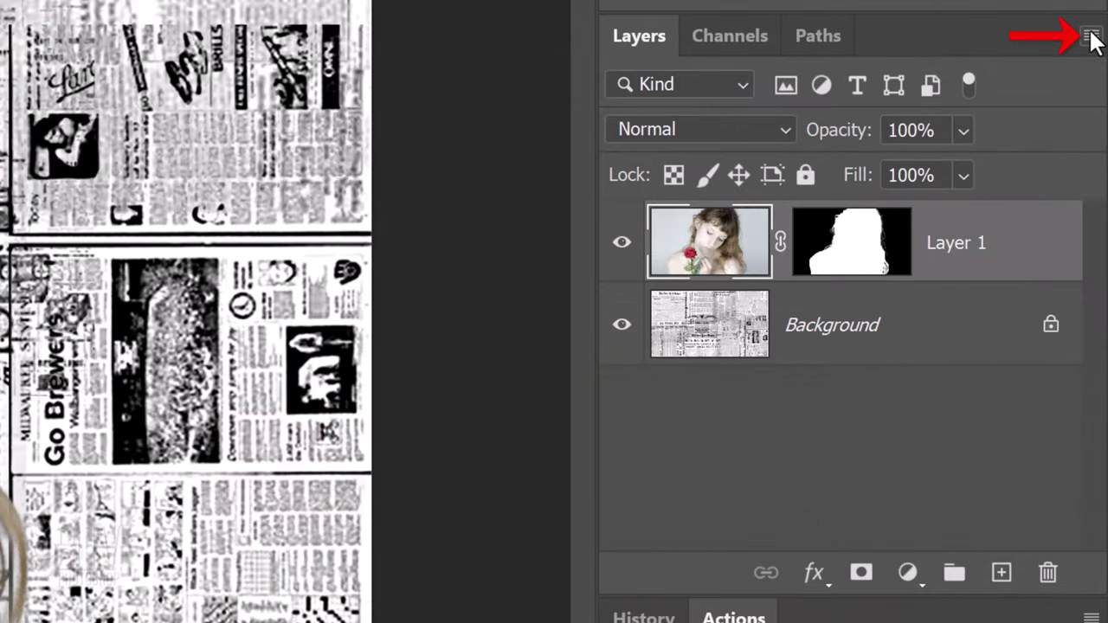
pyautogui.click(1091, 35)
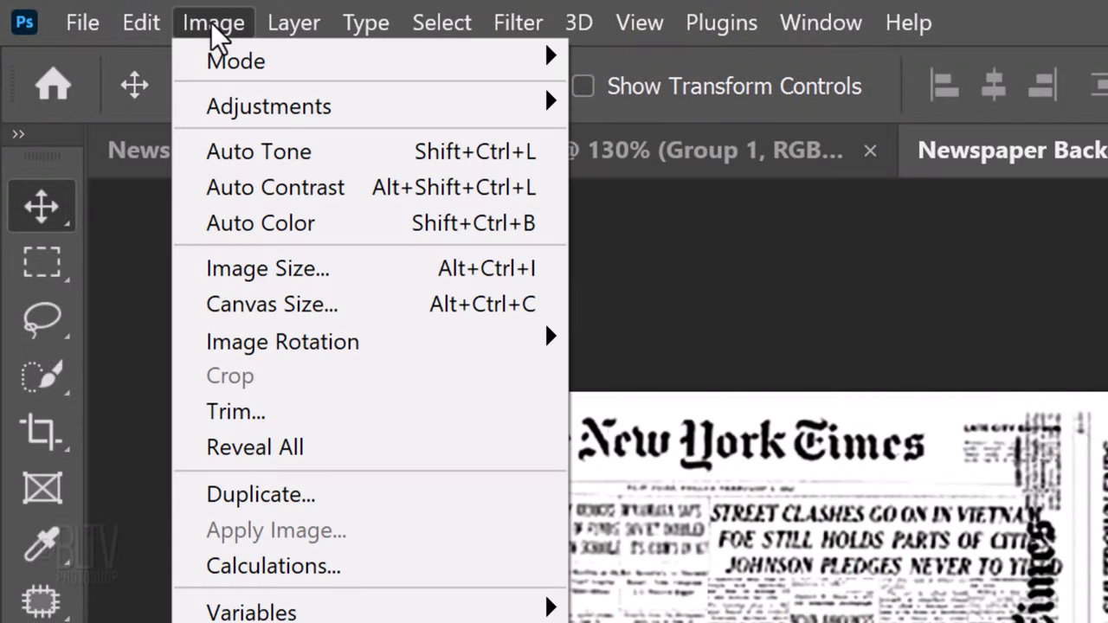
# Step: Convert Layer 1 to a smart object and apply Shadows/Highlights with Shadows Amount 50%
pyautogui.moveTo(403, 109)
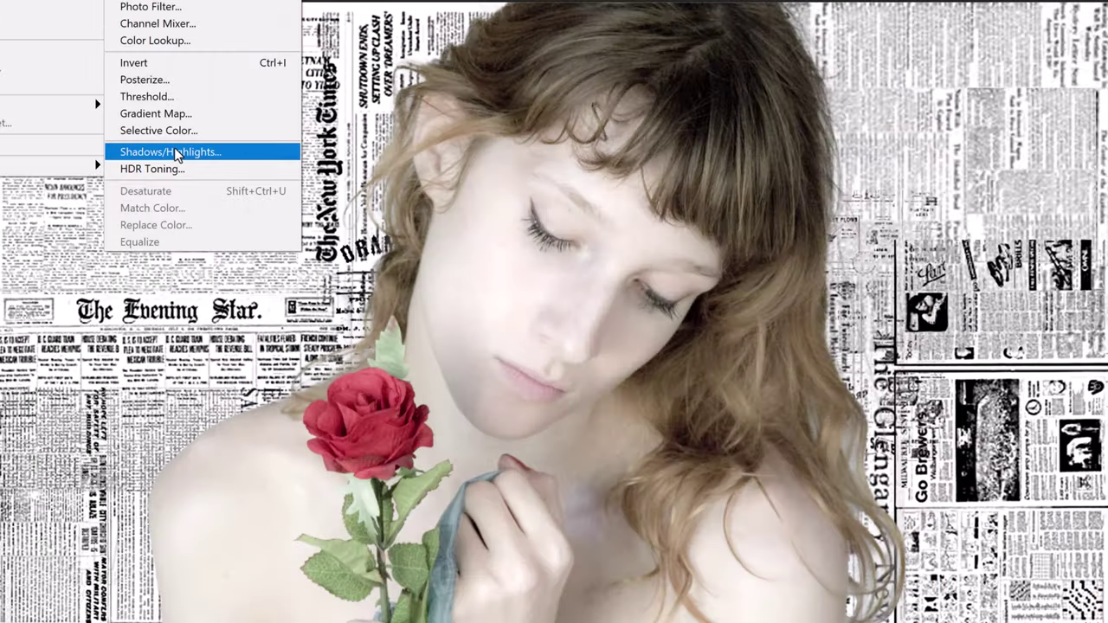
pyautogui.click(726, 511)
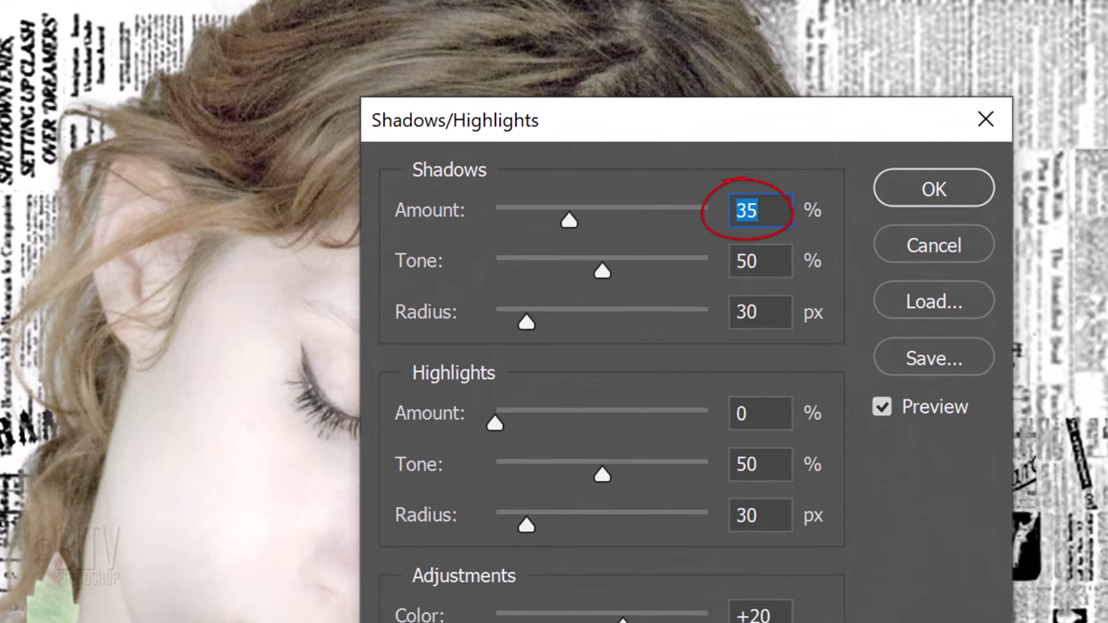
pyautogui.write('50')
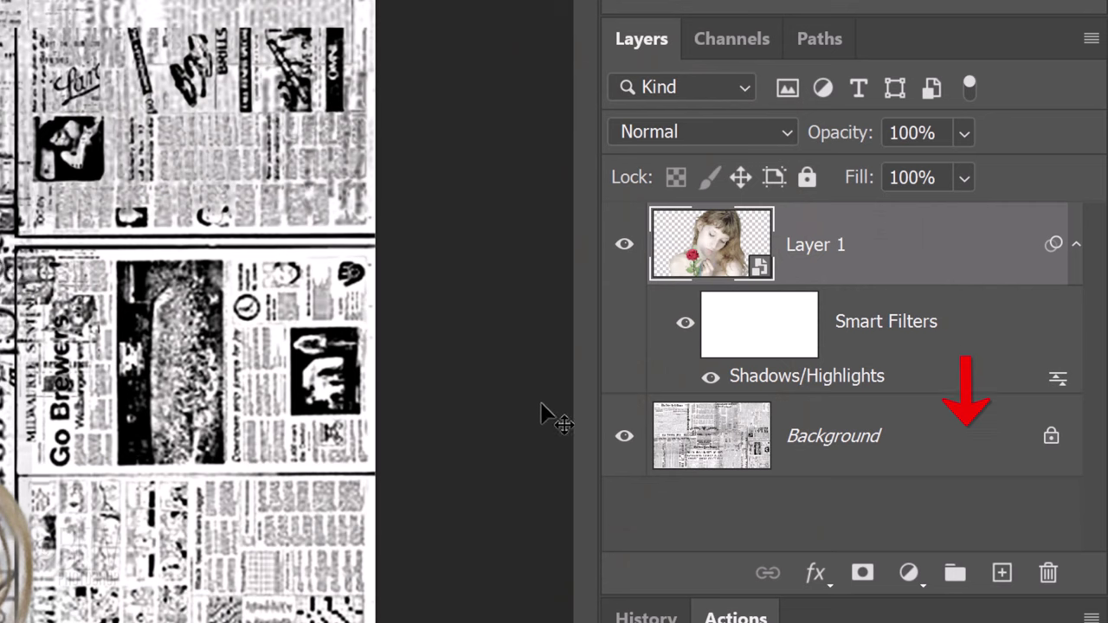
# Step: Create Layer 2 below the portrait and set the foreground brightness to 60 for grey 999999
pyautogui.keyDown('ctrl'); pyautogui.click(1001, 574); pyautogui.keyUp('ctrl')
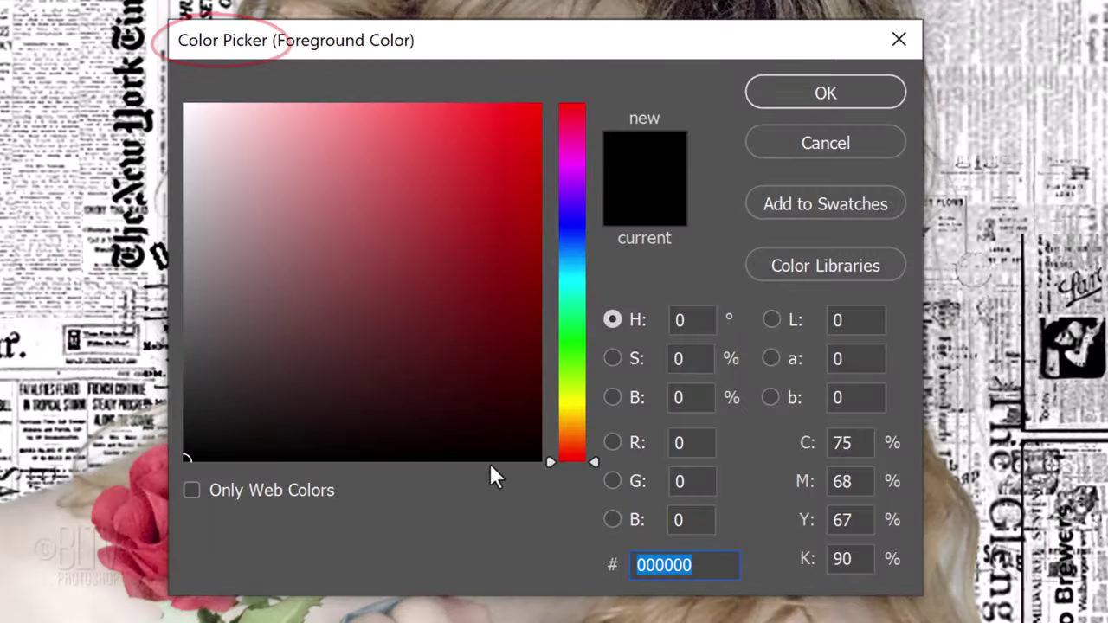
pyautogui.click(699, 397)
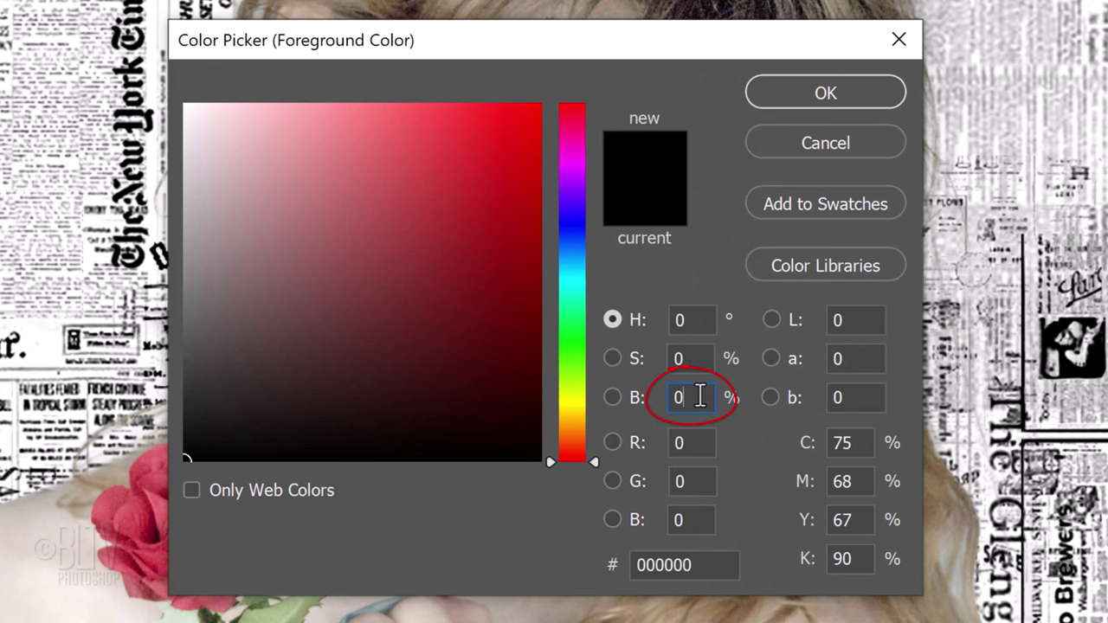
pyautogui.press('BackSpace')
pyautogui.write('60')
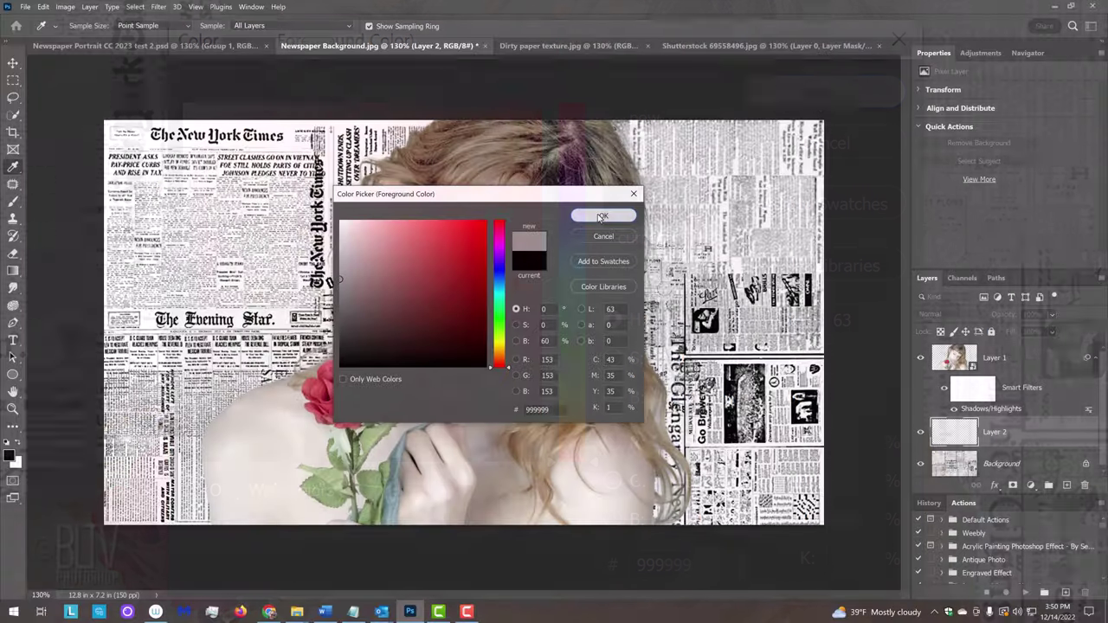
pyautogui.click(825, 93)
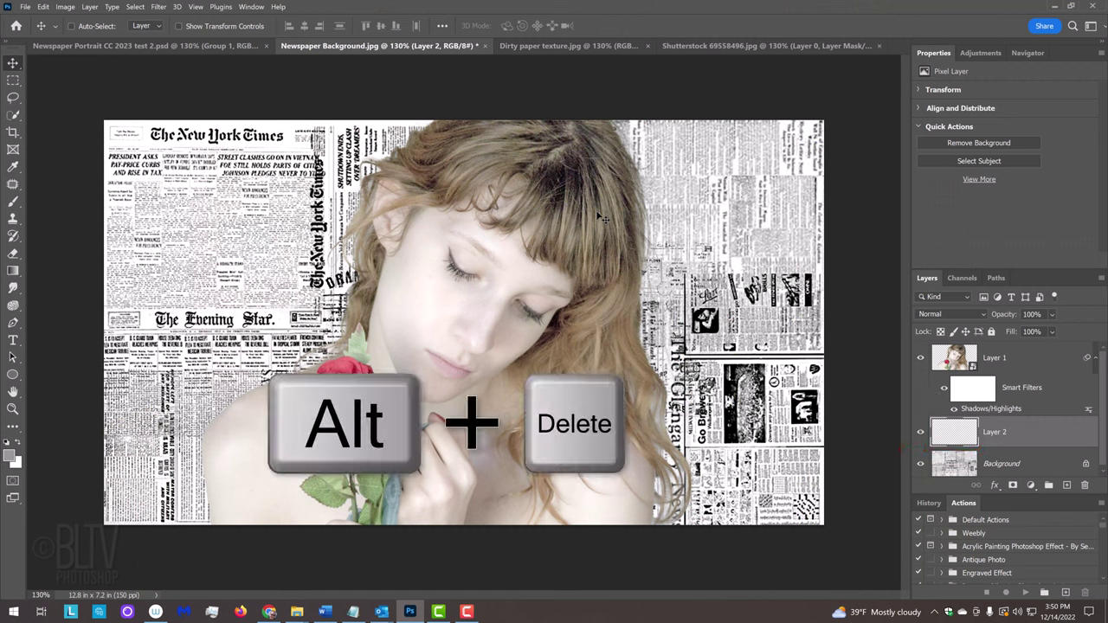
# Step: Fill Layer 2 with the grey and convert it together with Layer 1 into one smart object
pyautogui.hotkey('alt', 'Delete')
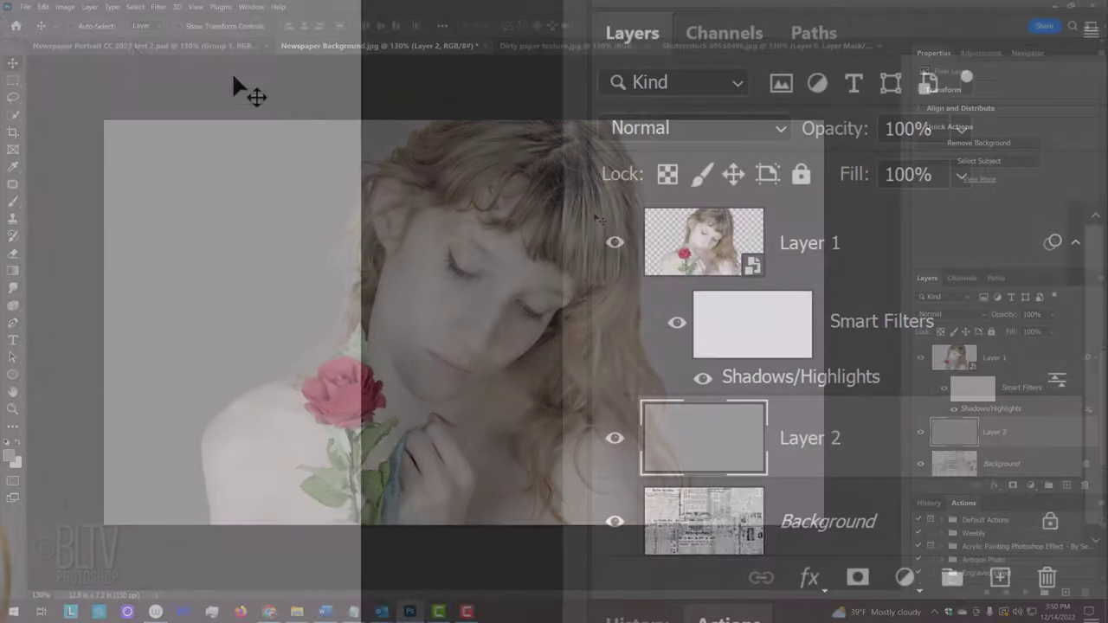
pyautogui.keyDown('shift'); pyautogui.click(949, 358); pyautogui.keyUp('shift')
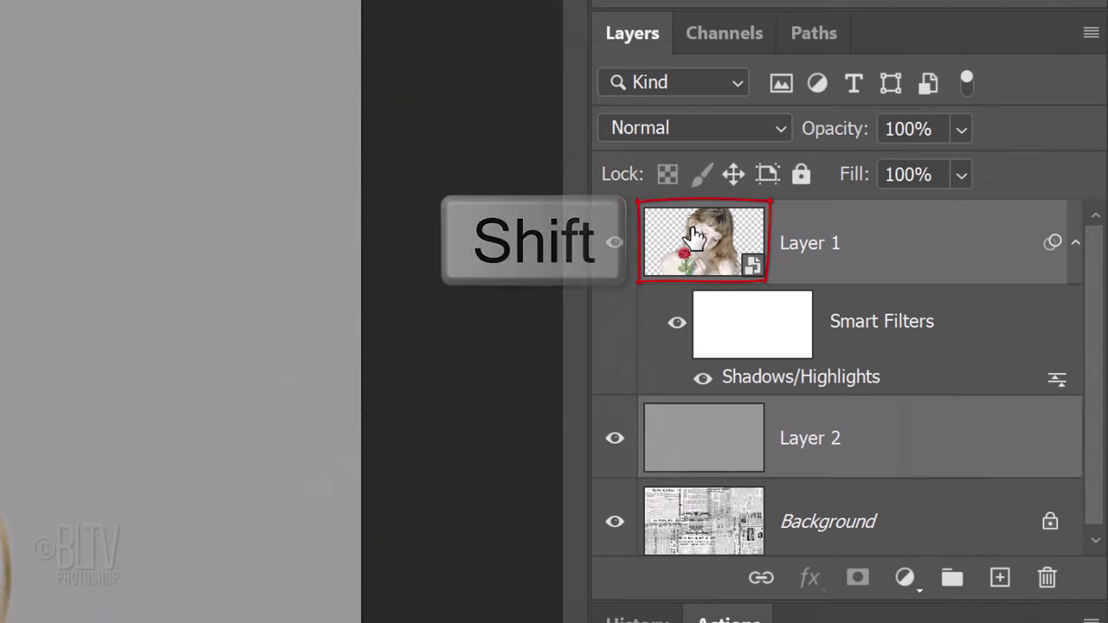
pyautogui.click(1091, 35)
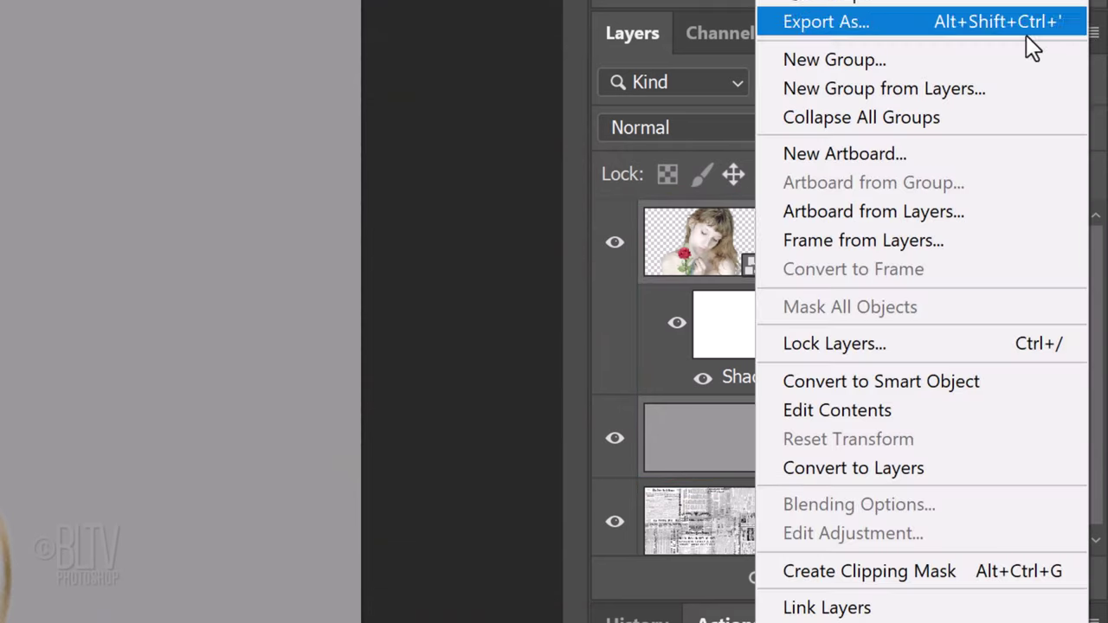
pyautogui.click(840, 381)
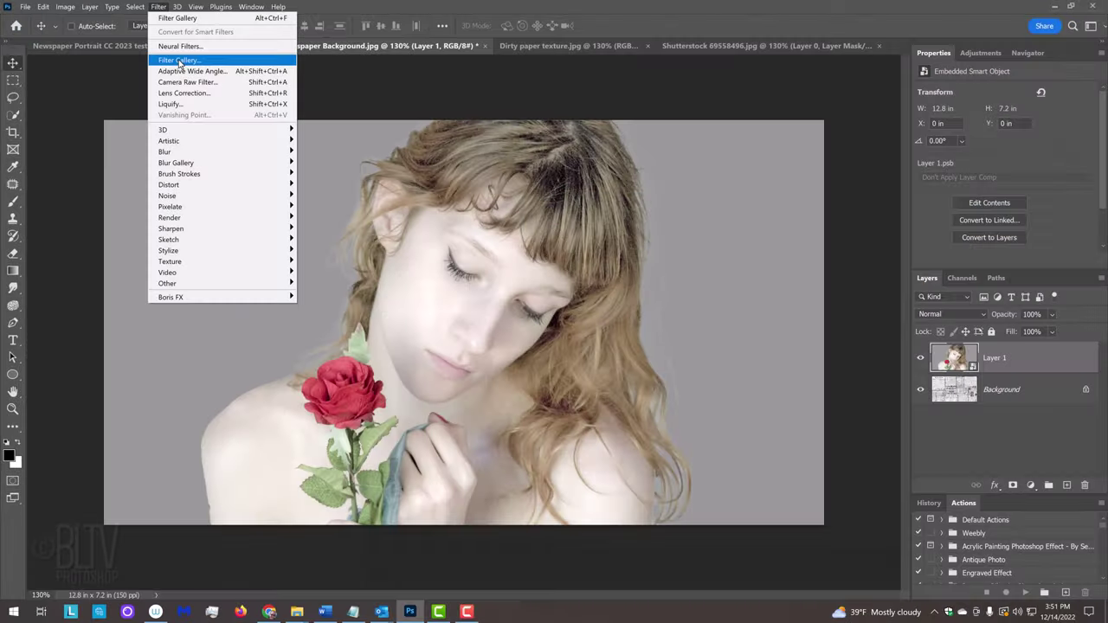
# Step: In Filter Gallery, add a second Halftone Pattern and Poster Edges (thickness 2, intensity 1, posterization 2)
pyautogui.click(627, 216)
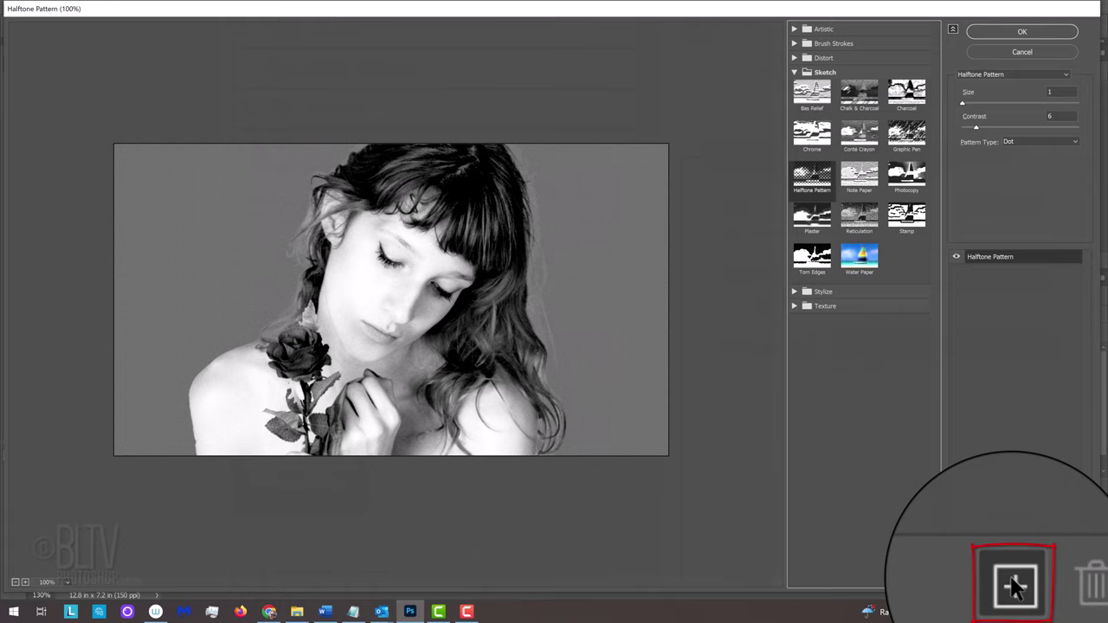
pyautogui.click(1011, 579)
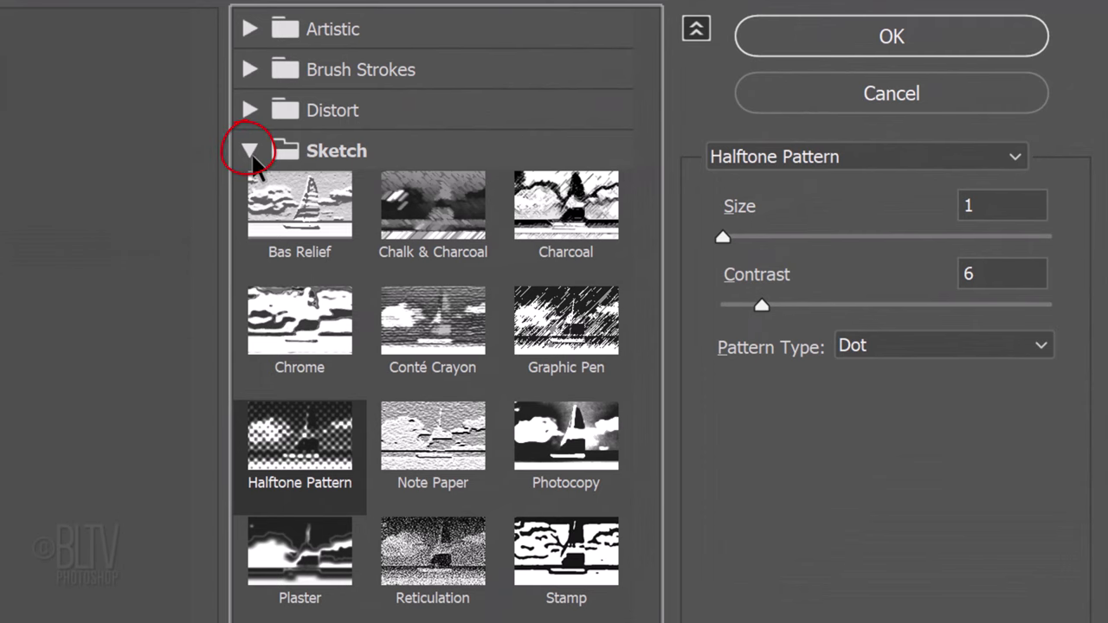
pyautogui.click(249, 150)
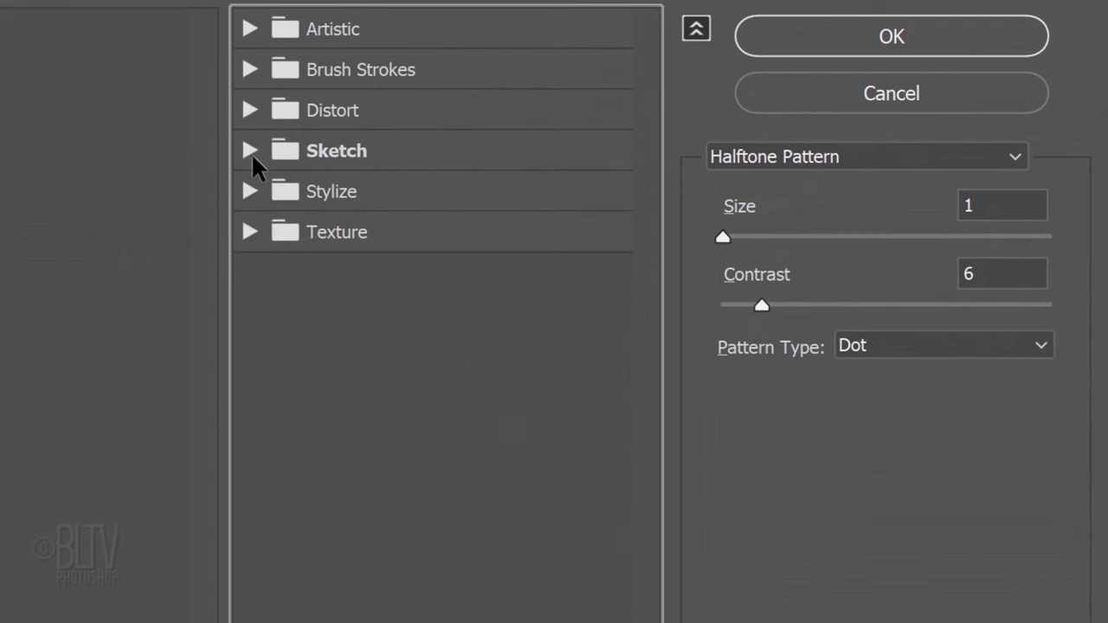
pyautogui.click(249, 28)
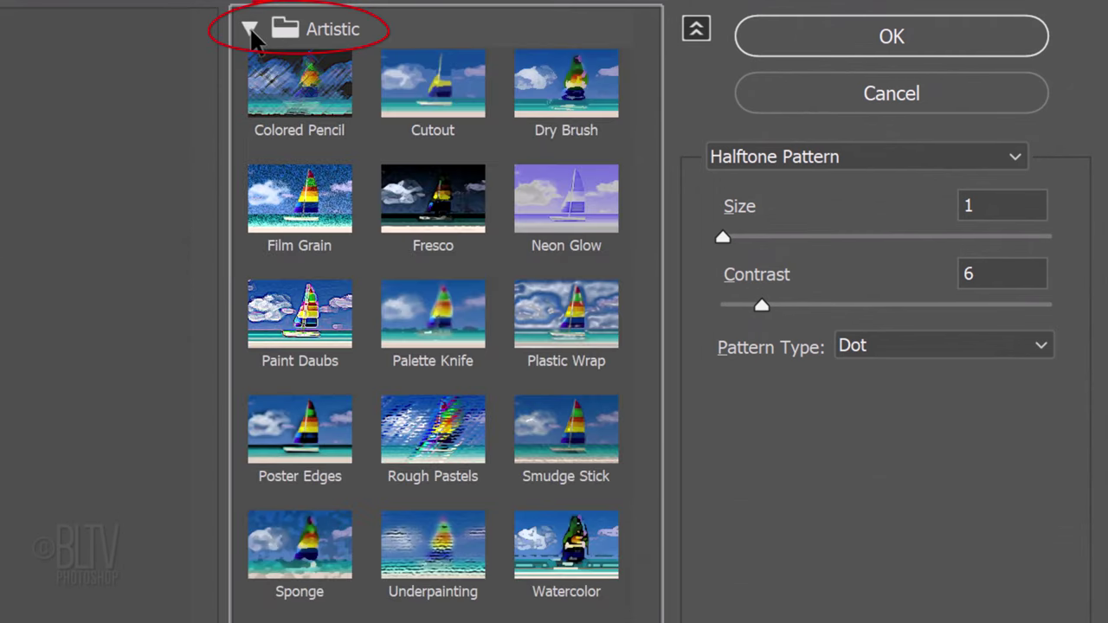
pyautogui.click(305, 446)
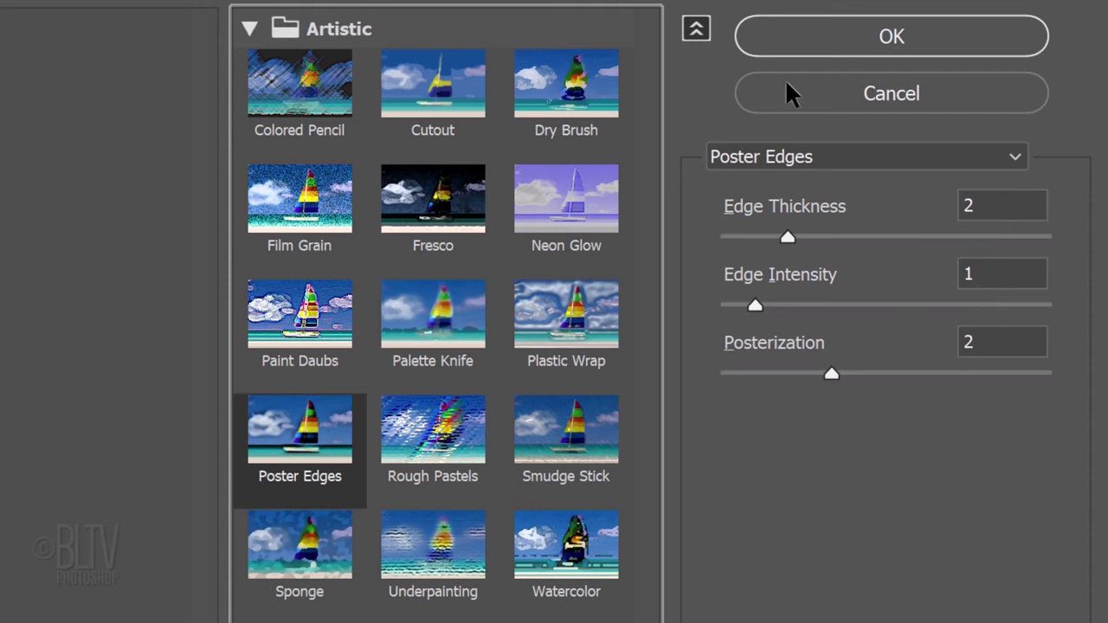
pyautogui.click(889, 48)
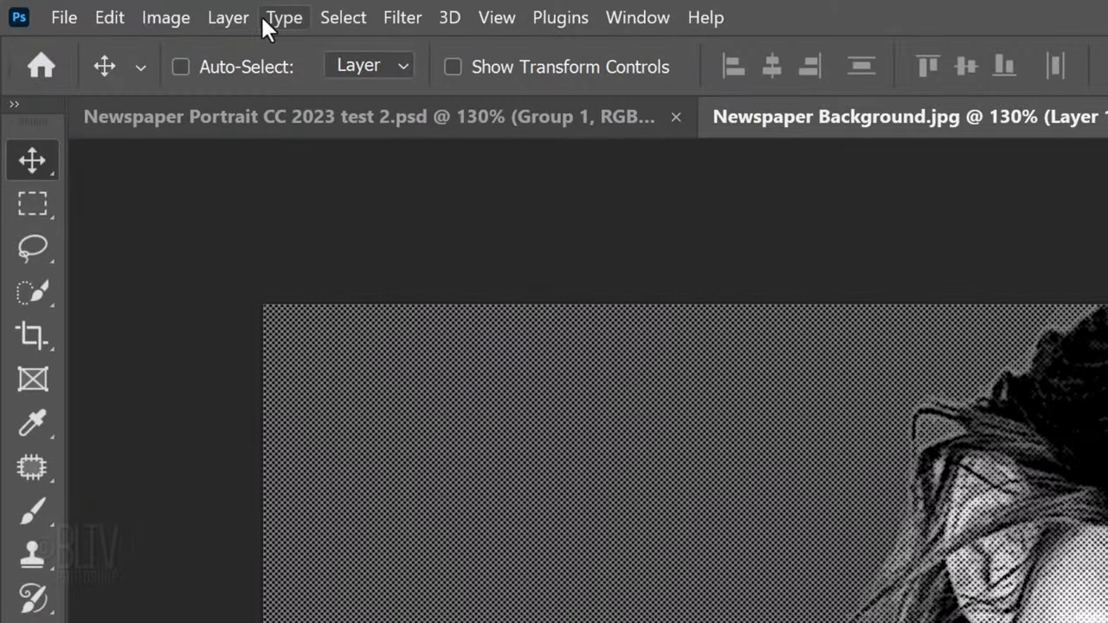
# Step: Apply Image > Adjustments > Shadows/Highlights with Shadows Amount 50% to the portrait
pyautogui.click(169, 21)
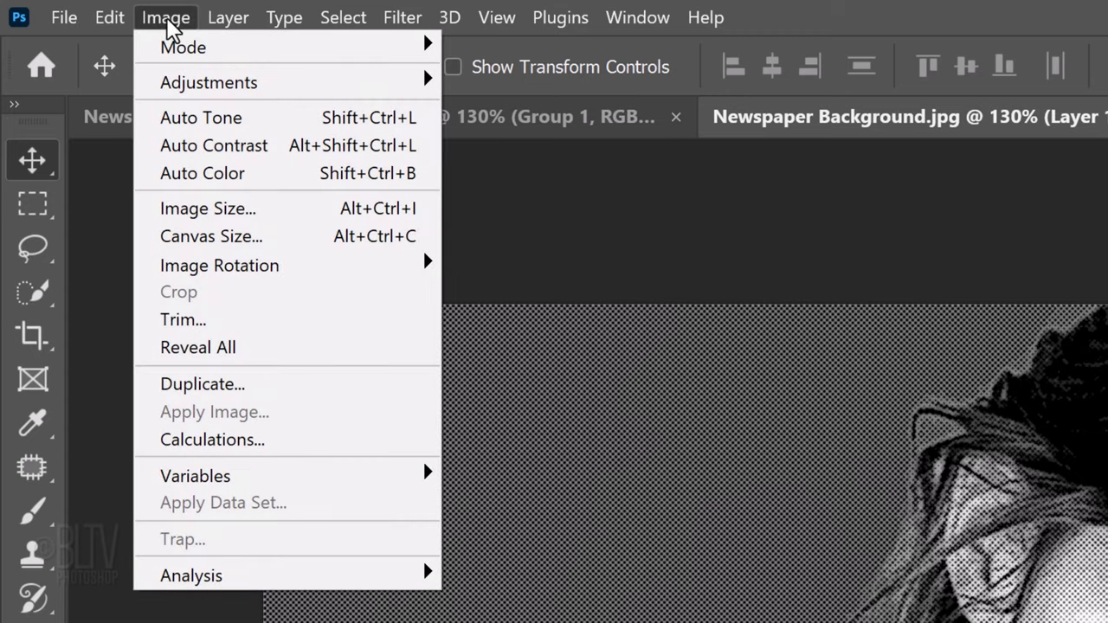
pyautogui.moveTo(176, 86)
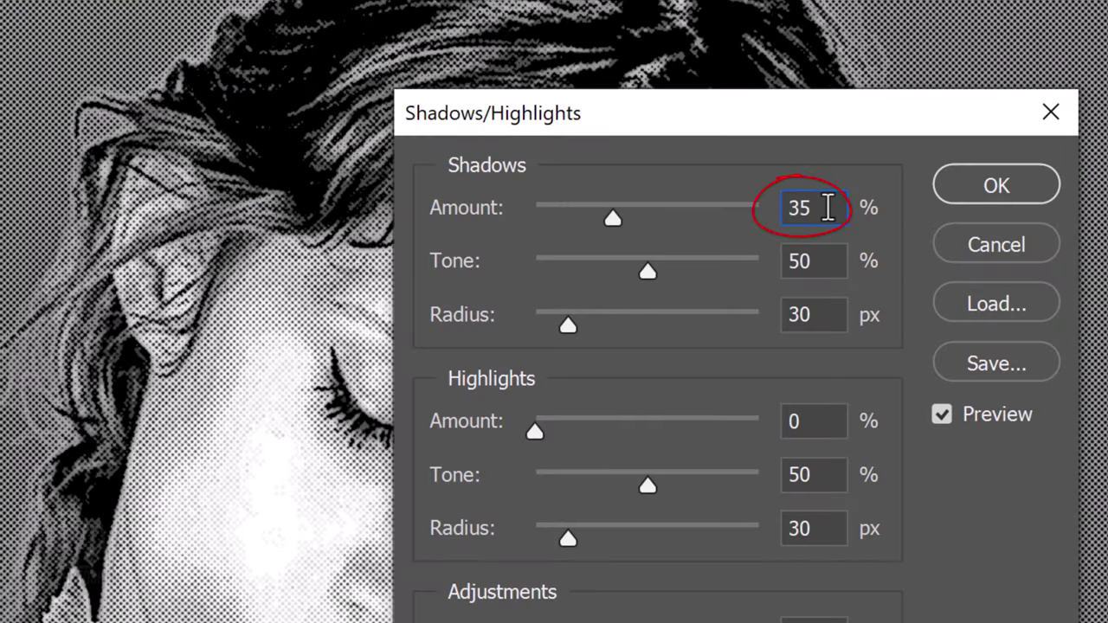
pyautogui.write('50')
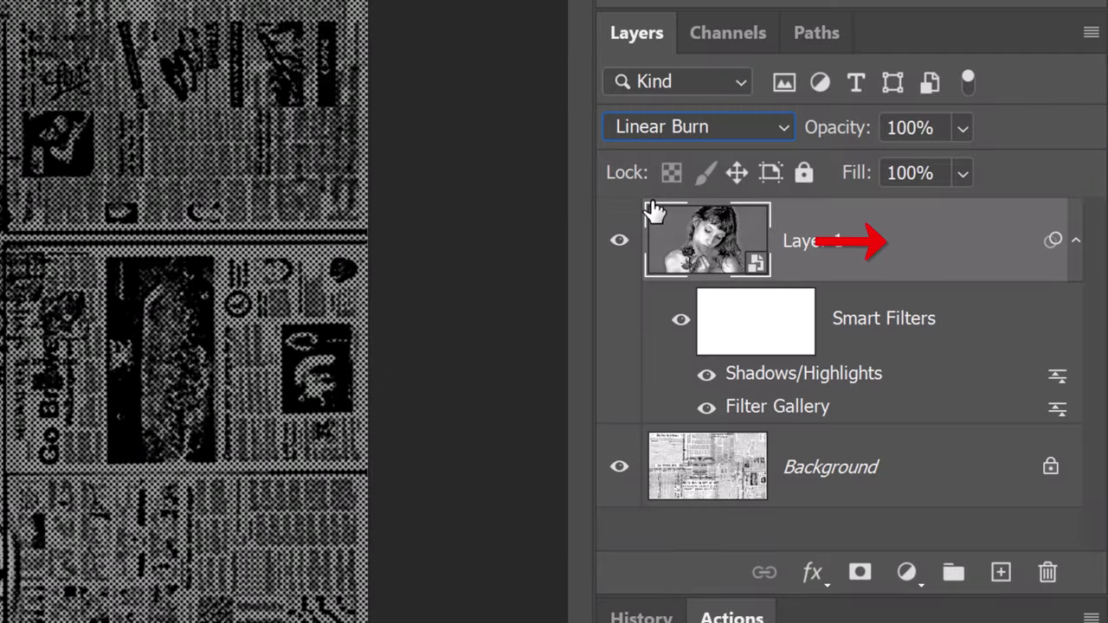
# Step: Add an all-black layer mask to Layer 1, hiding the portrait completely
pyautogui.keyDown('alt'); pyautogui.click(859, 574); pyautogui.keyUp('alt')
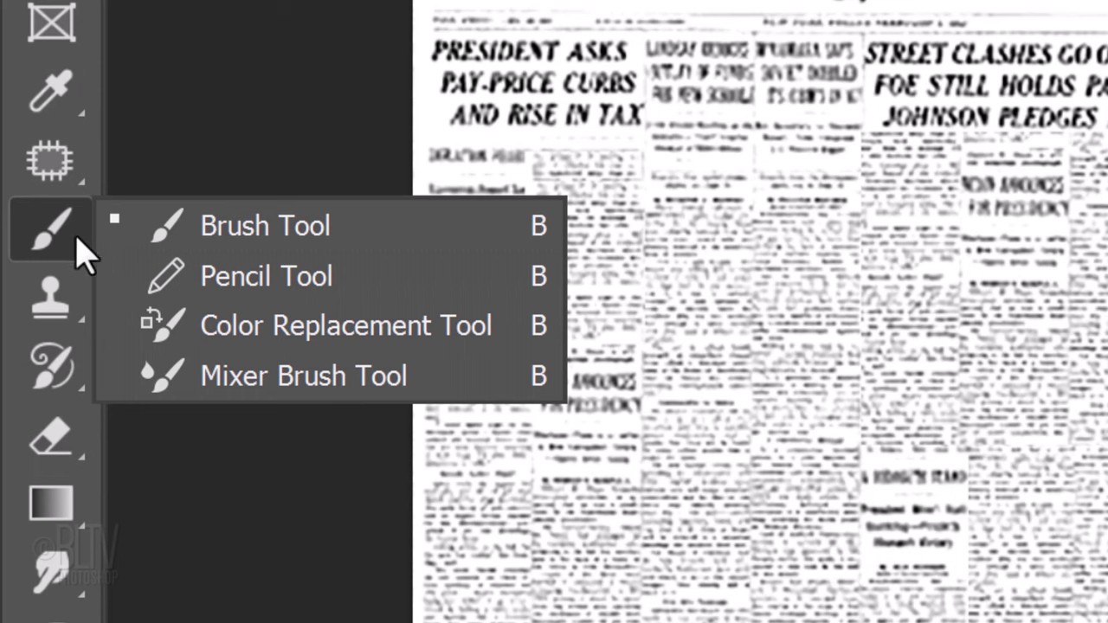
# Step: Pick the 3Powder6 brush from Free Powder Photoshop Brushes 3 and set its size to 2500 px
pyautogui.click(264, 238)
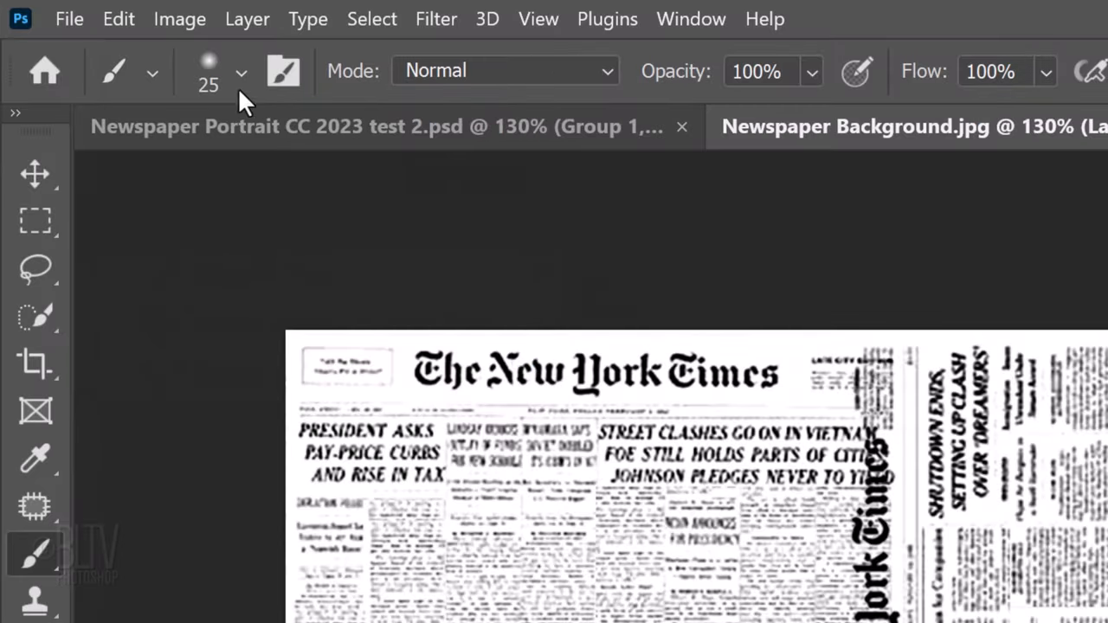
pyautogui.click(239, 67)
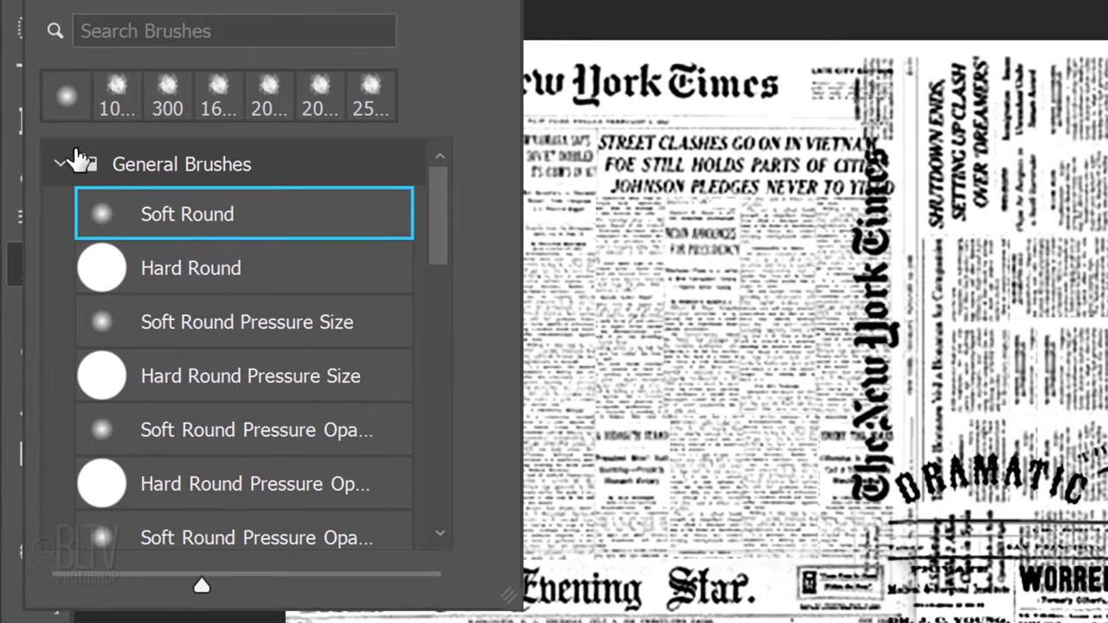
pyautogui.click(59, 165)
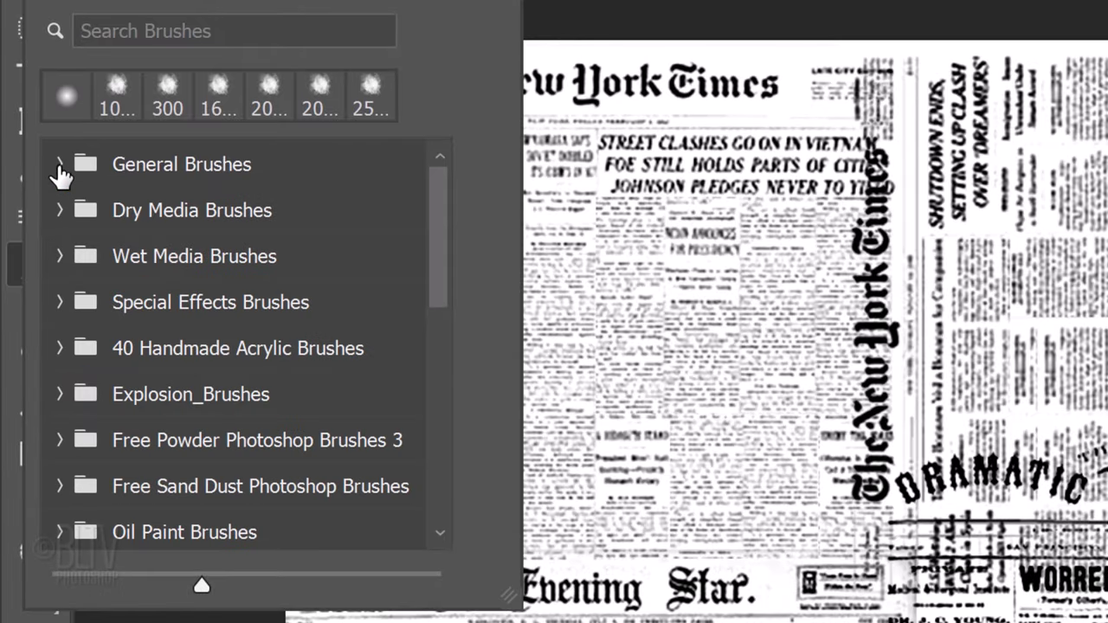
pyautogui.scroll(-3, 428, 261)
pyautogui.moveTo(428, 261); pyautogui.dragTo(427, 438)
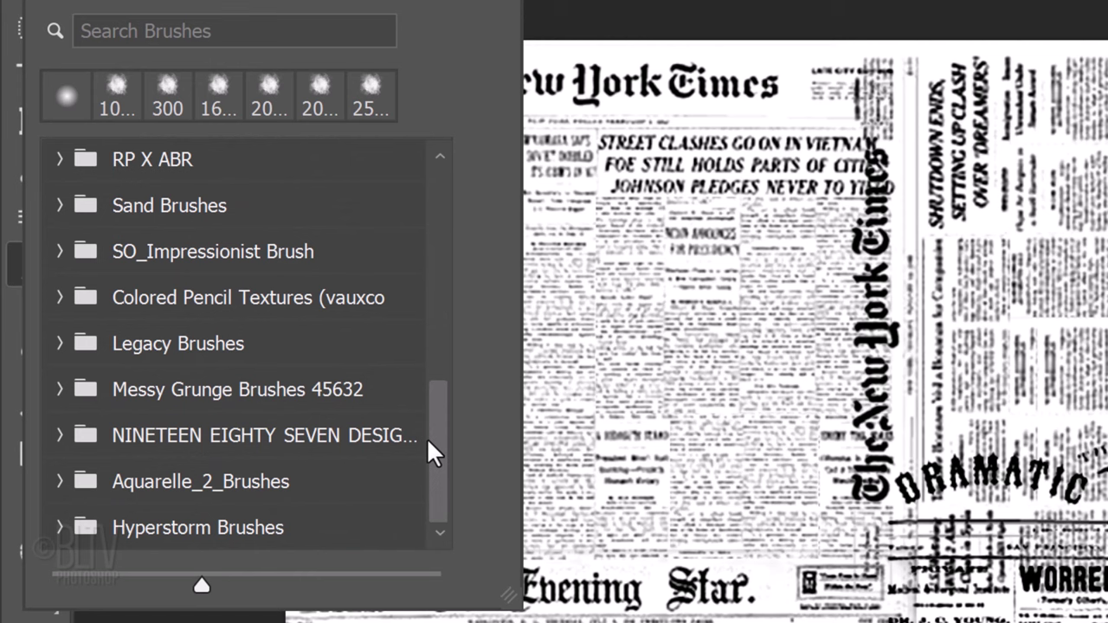
pyautogui.moveTo(427, 438); pyautogui.dragTo(437, 261)
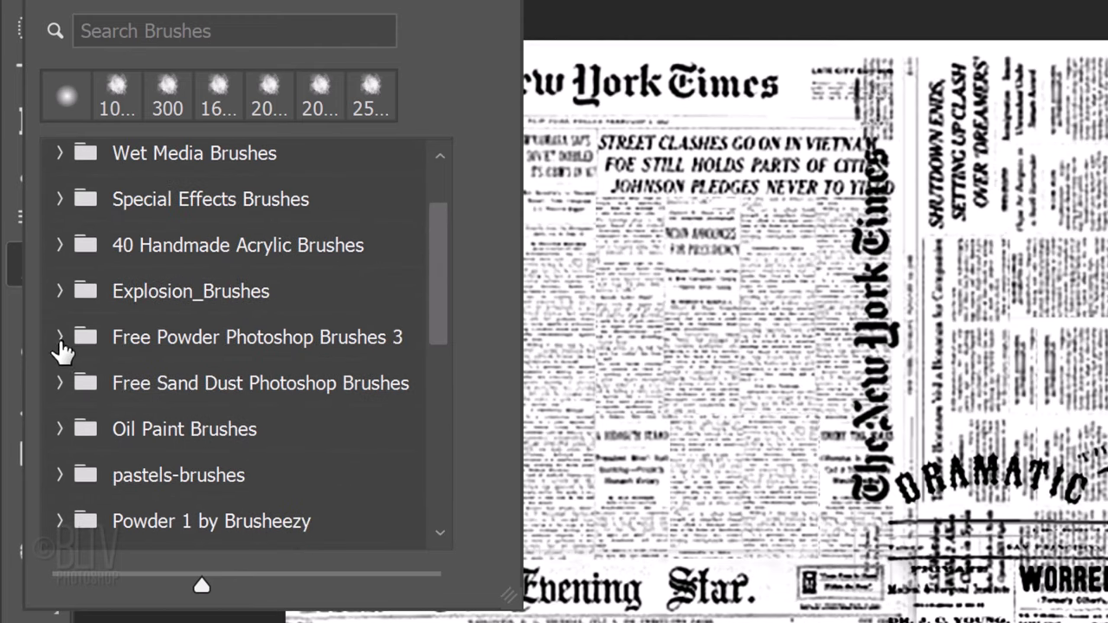
pyautogui.click(57, 339)
pyautogui.scroll(-6, 433, 238)
pyautogui.click(174, 391)
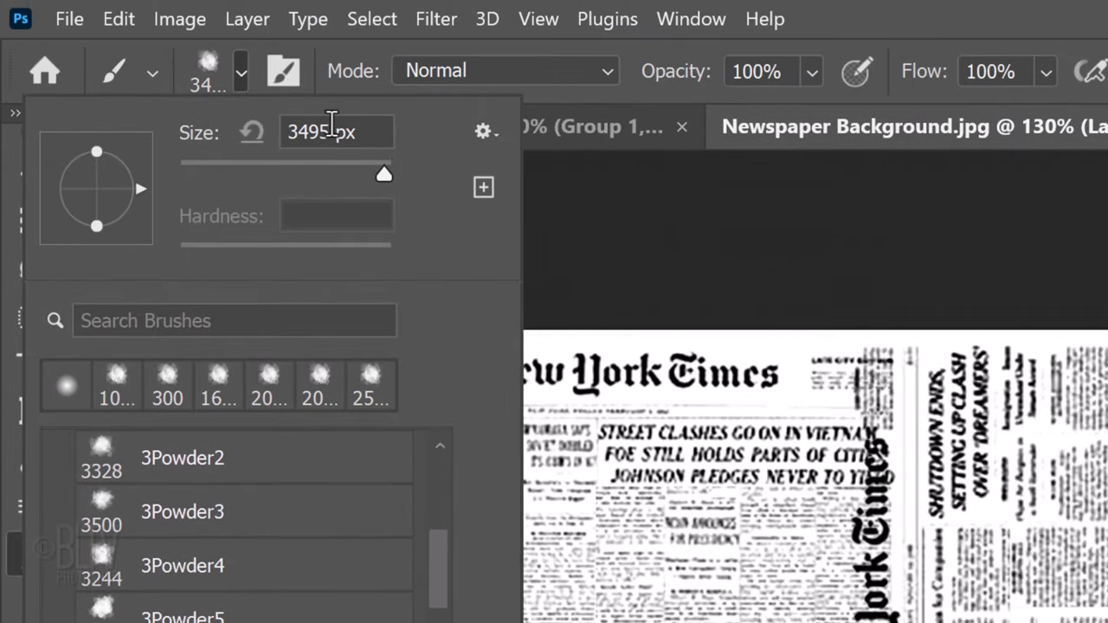
pyautogui.doubleClick(333, 130)
pyautogui.write('2500')
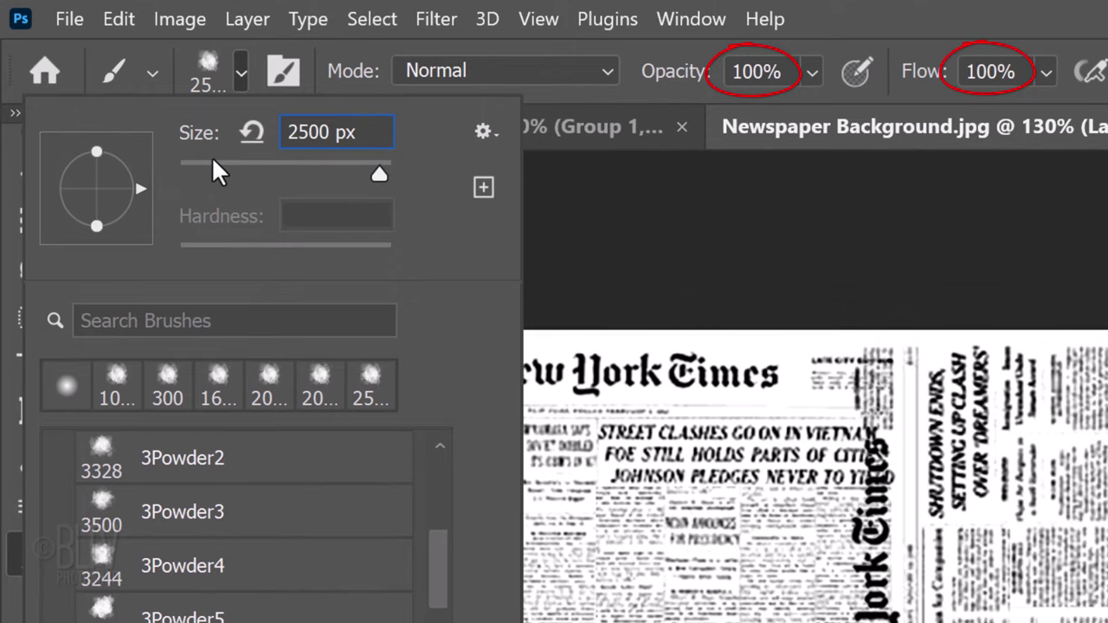
# Step: Confirm the 2500 px brush size and close the brush presets
pyautogui.press('Return')
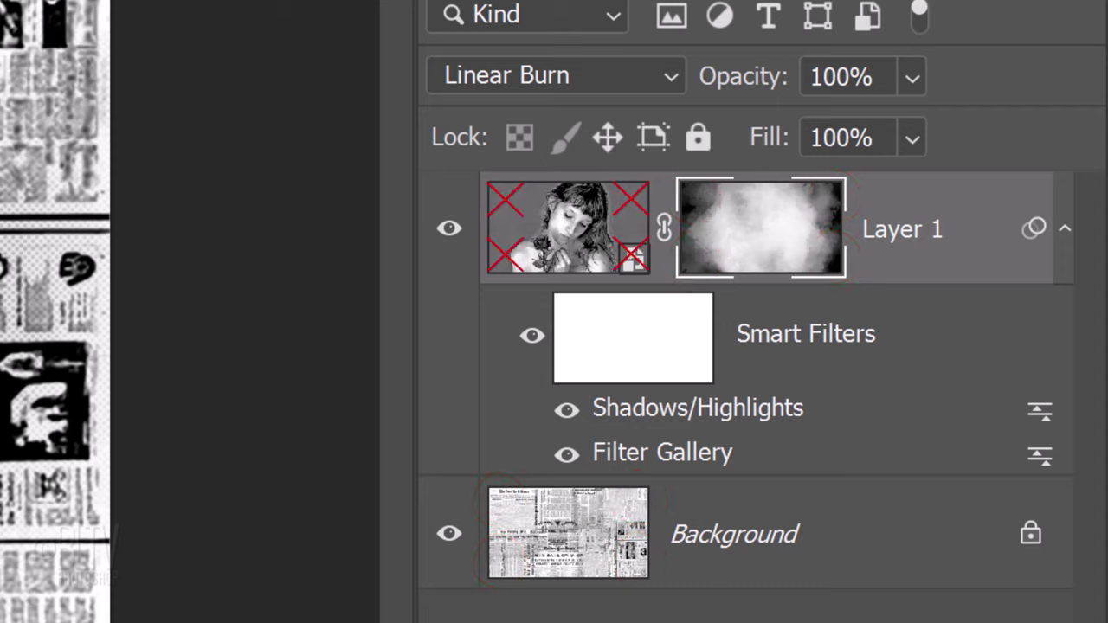
# Step: Unlock the newspaper Background as Layer 0, copy Layer 1's mask onto it, and blend with Linear Burn
pyautogui.hotkey('shift', 'alt', 'n')
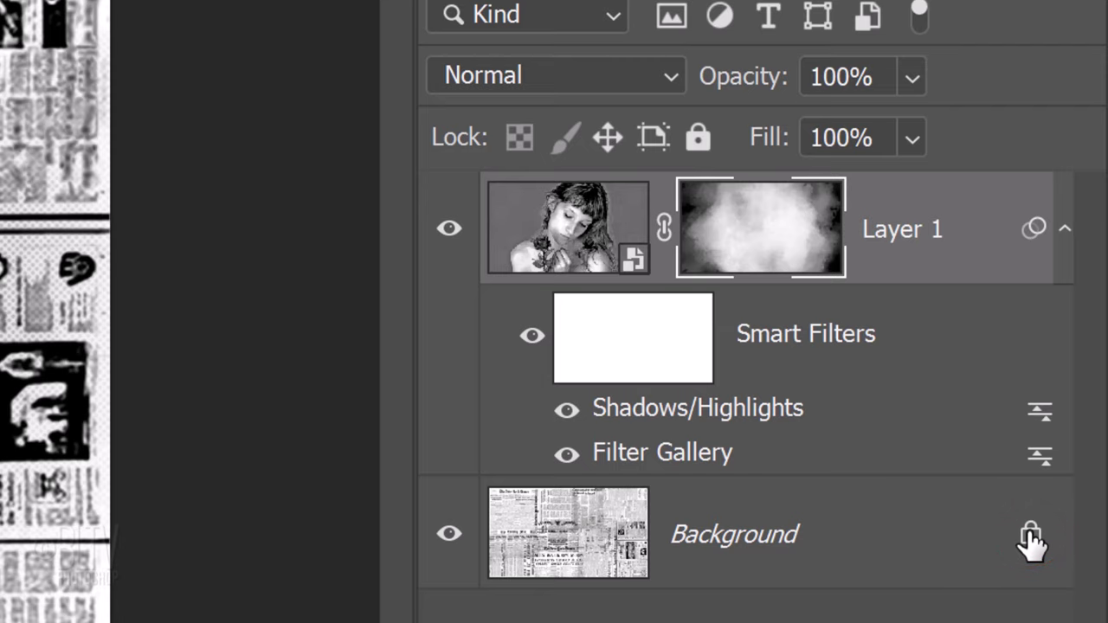
pyautogui.click(1028, 532)
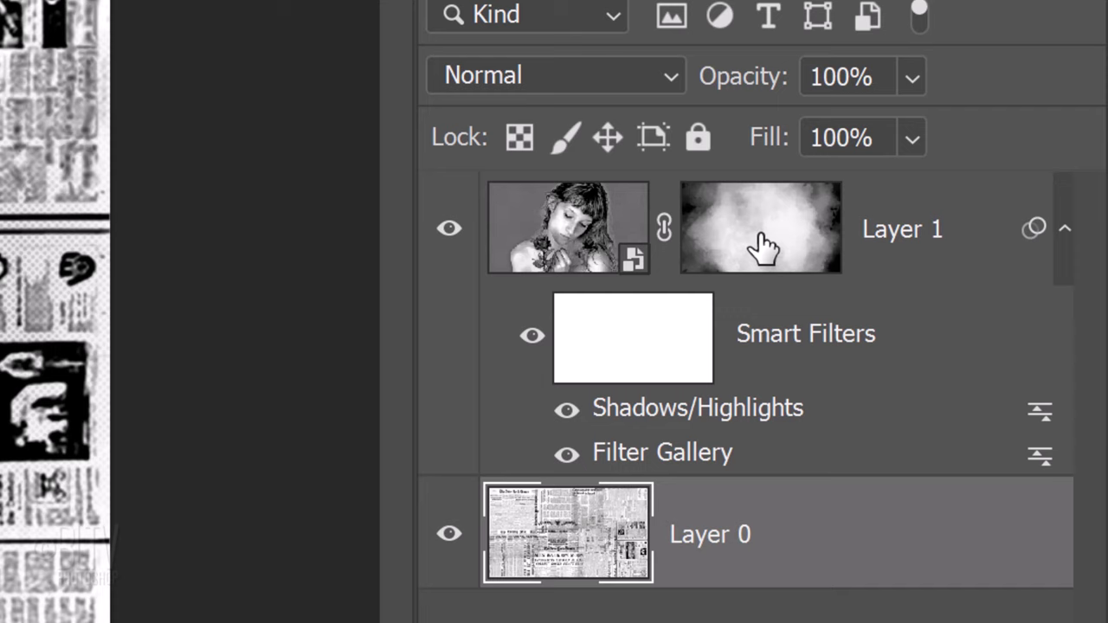
pyautogui.moveTo(761, 246); pyautogui.dragTo(779, 545)
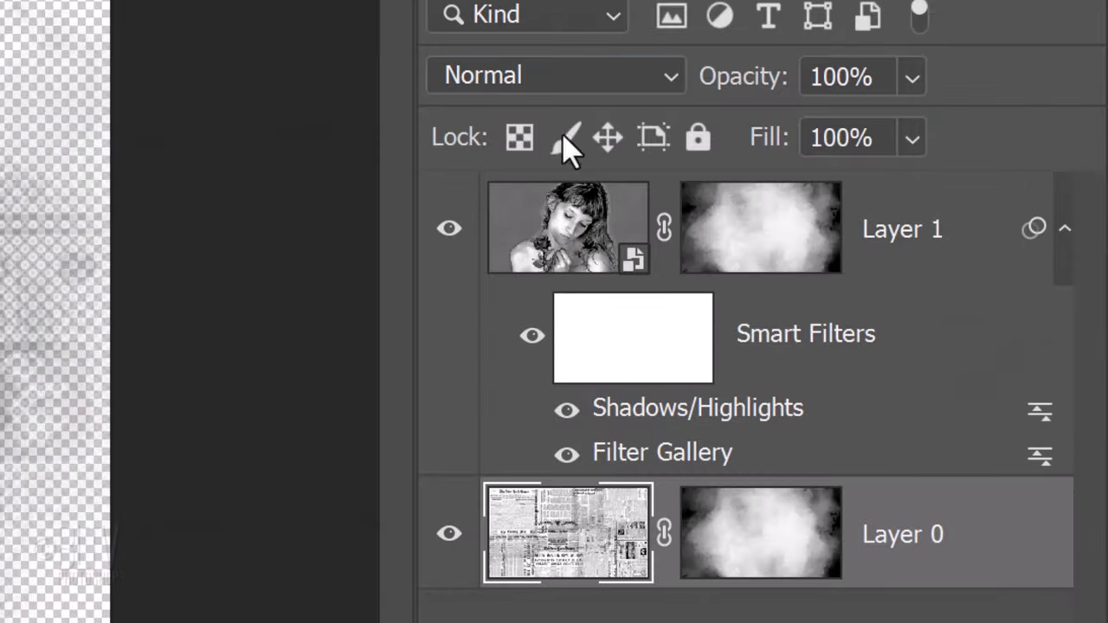
pyautogui.click(953, 315)
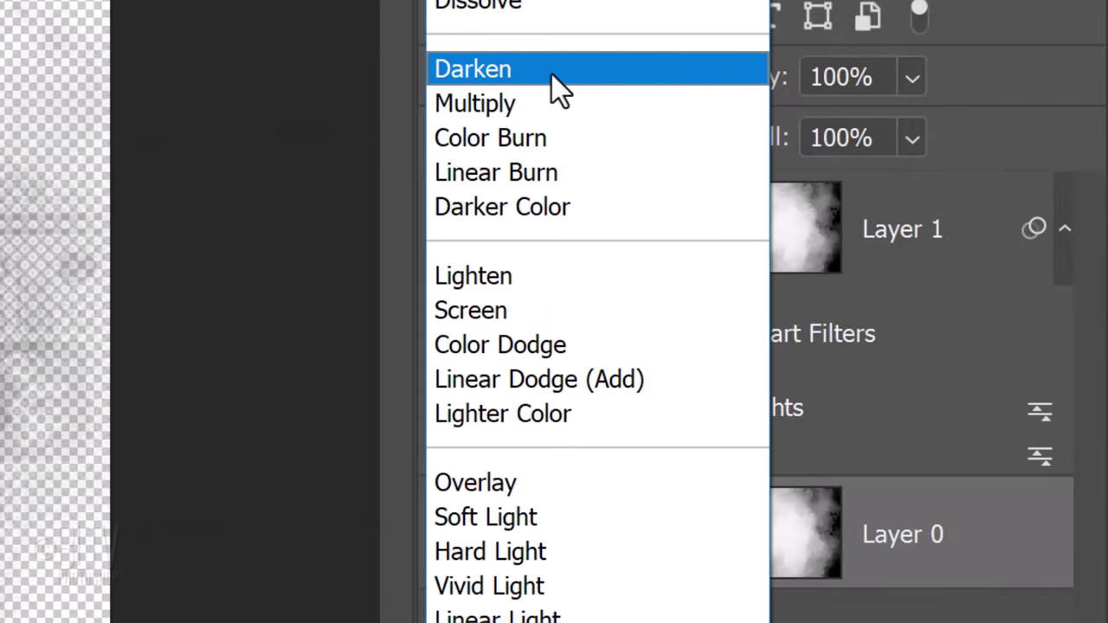
pyautogui.click(483, 178)
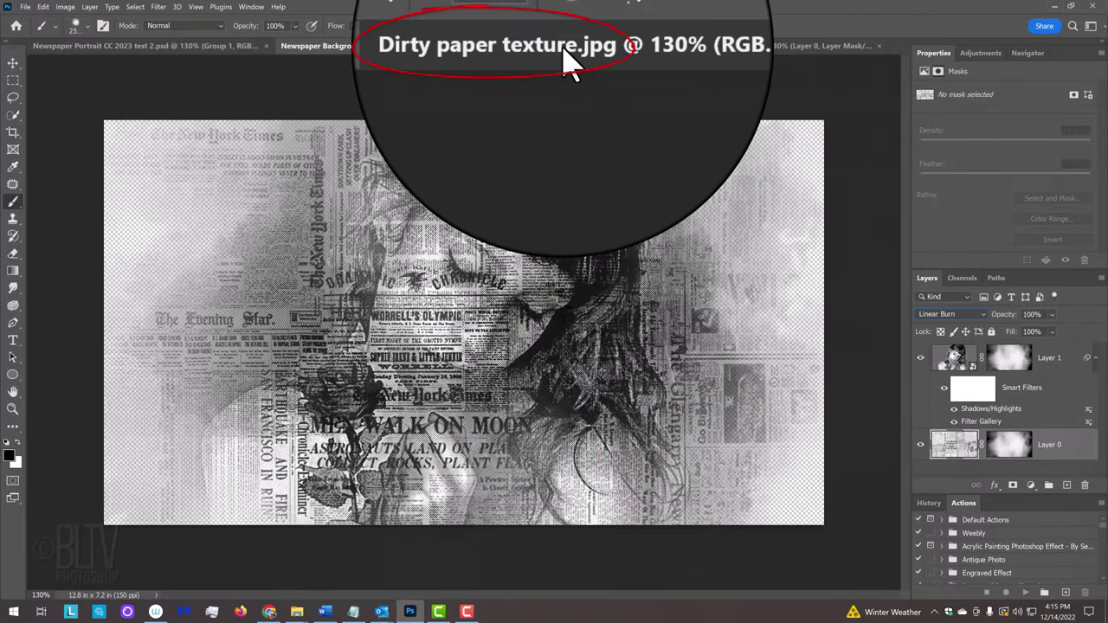
# Step: Drag the Dirty paper texture image into the newspaper document, centred as a new layer
pyautogui.click(563, 46)
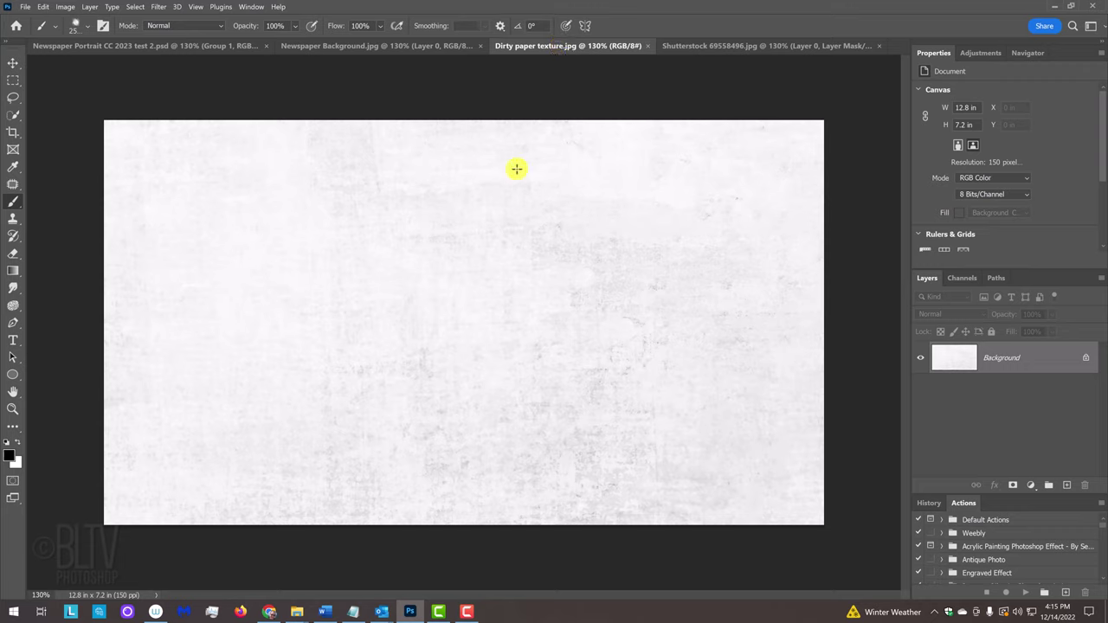
pyautogui.press('v')
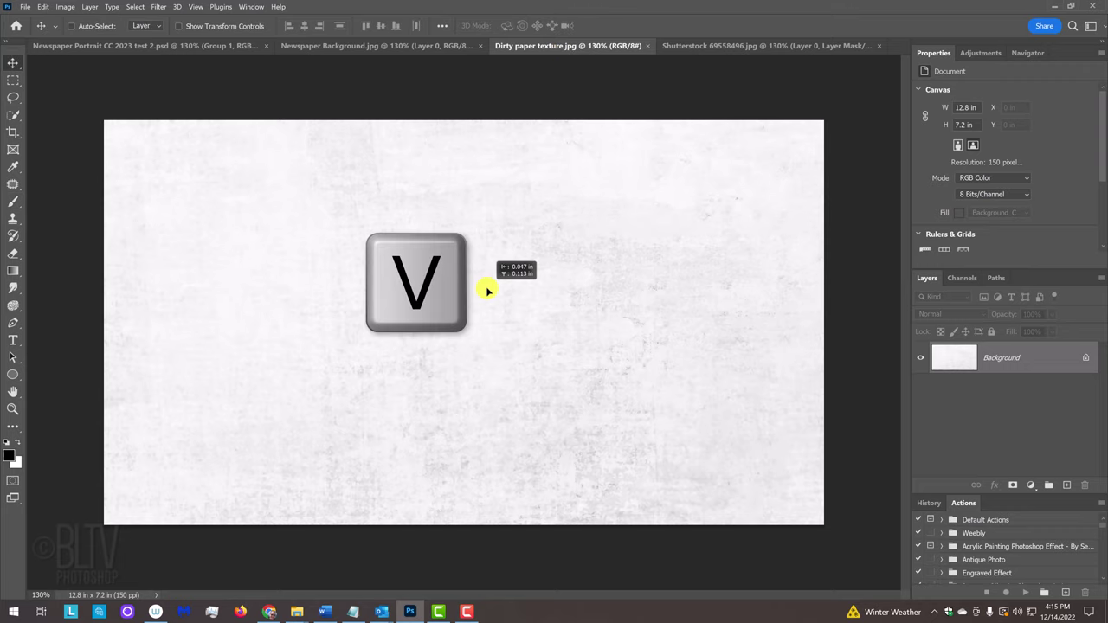
pyautogui.click(381, 46)
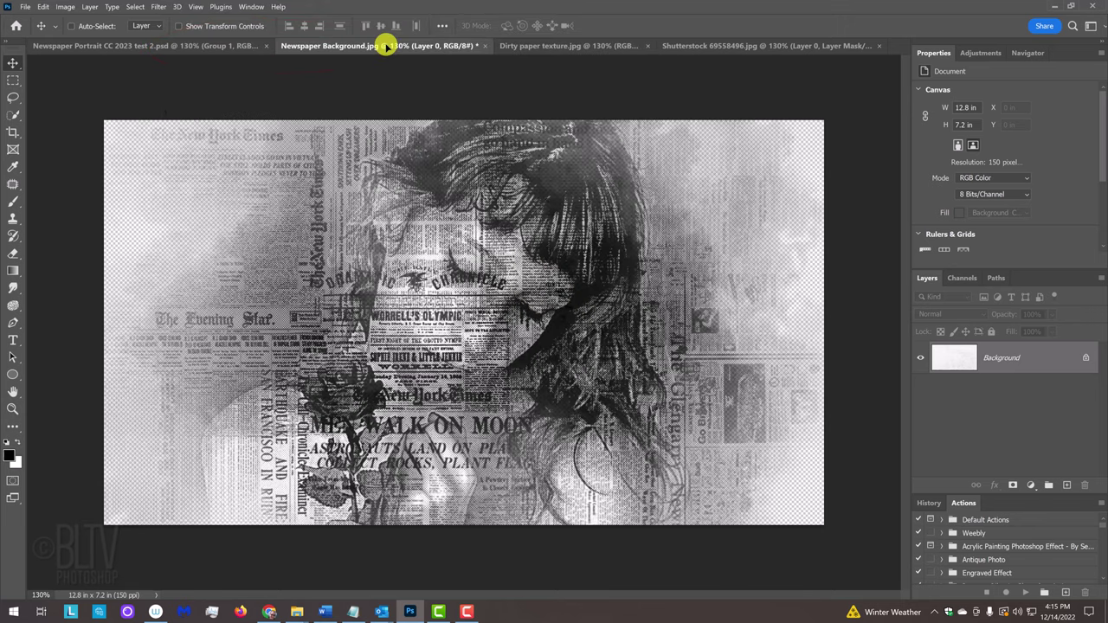
pyautogui.press('shift')
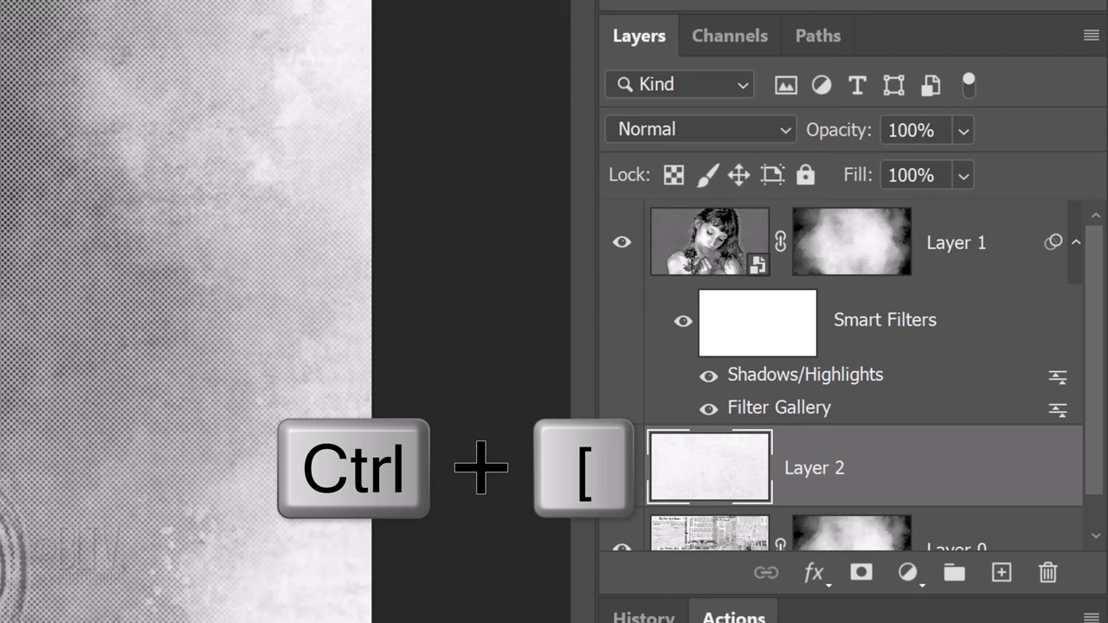
# Step: Move Layer 2 below Layer 0, target Layer 0's mask, and set the brush size to 1600 px
pyautogui.hotkey('ctrl', '[')
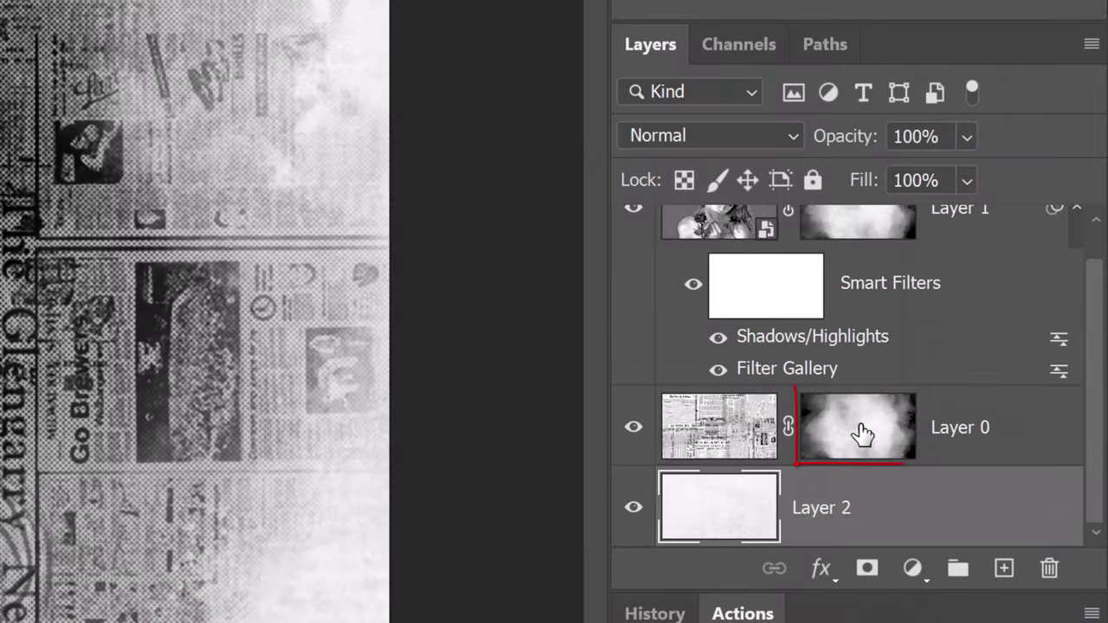
pyautogui.click(863, 433)
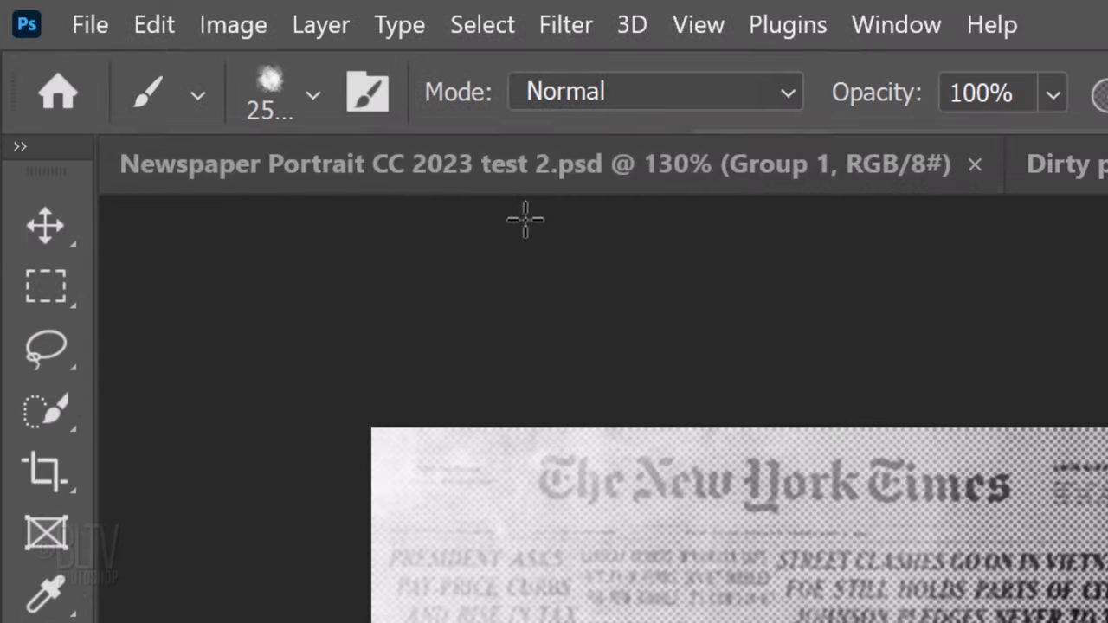
pyautogui.click(311, 94)
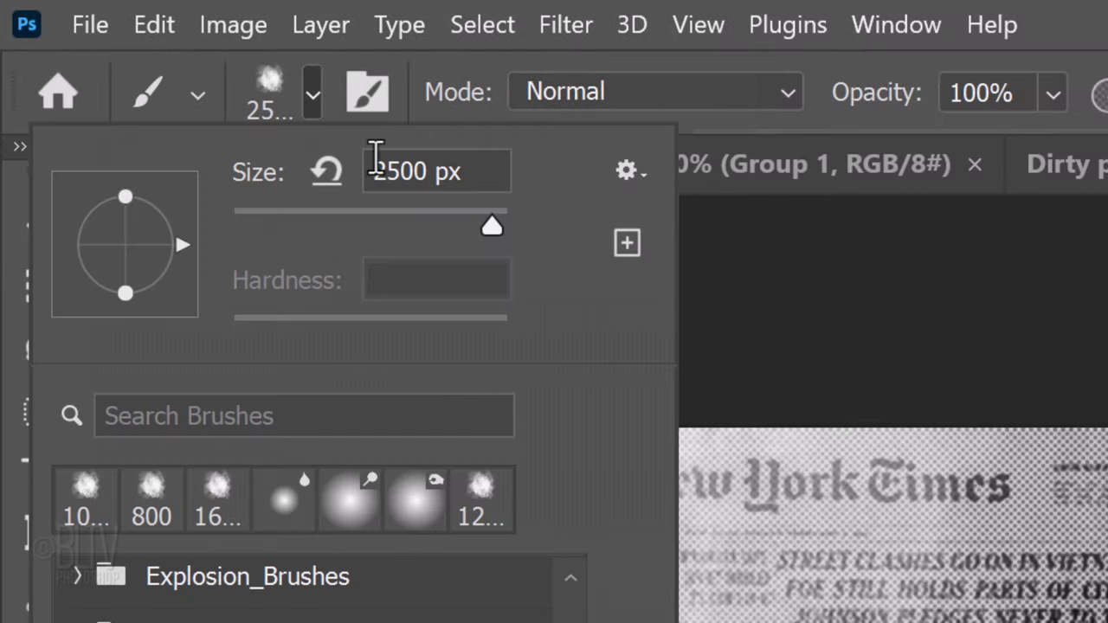
pyautogui.doubleClick(389, 158)
pyautogui.write('1600')
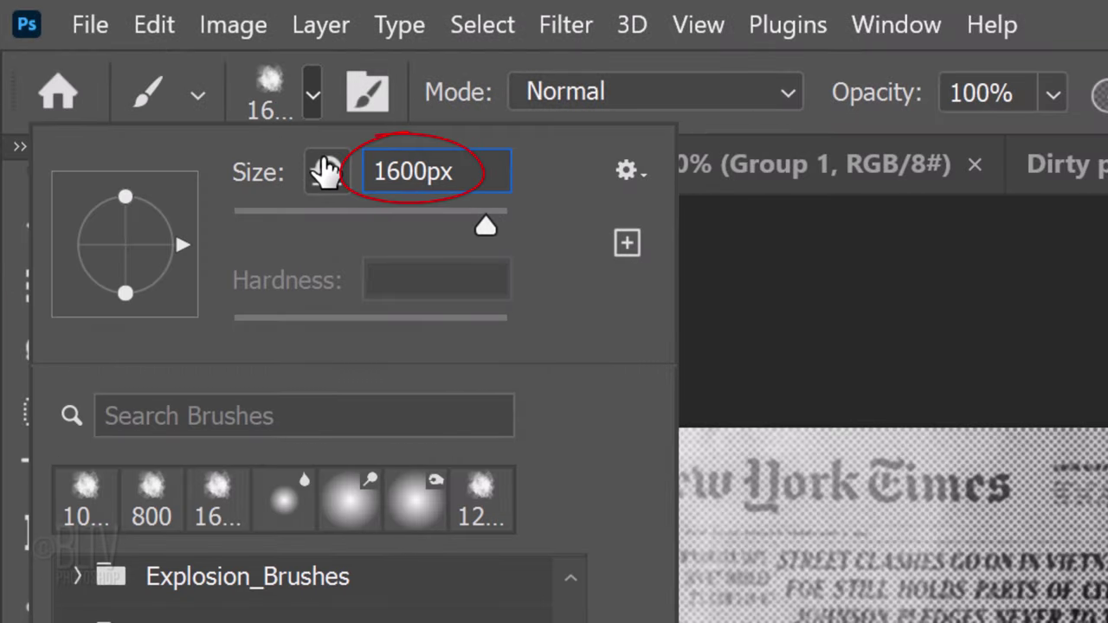